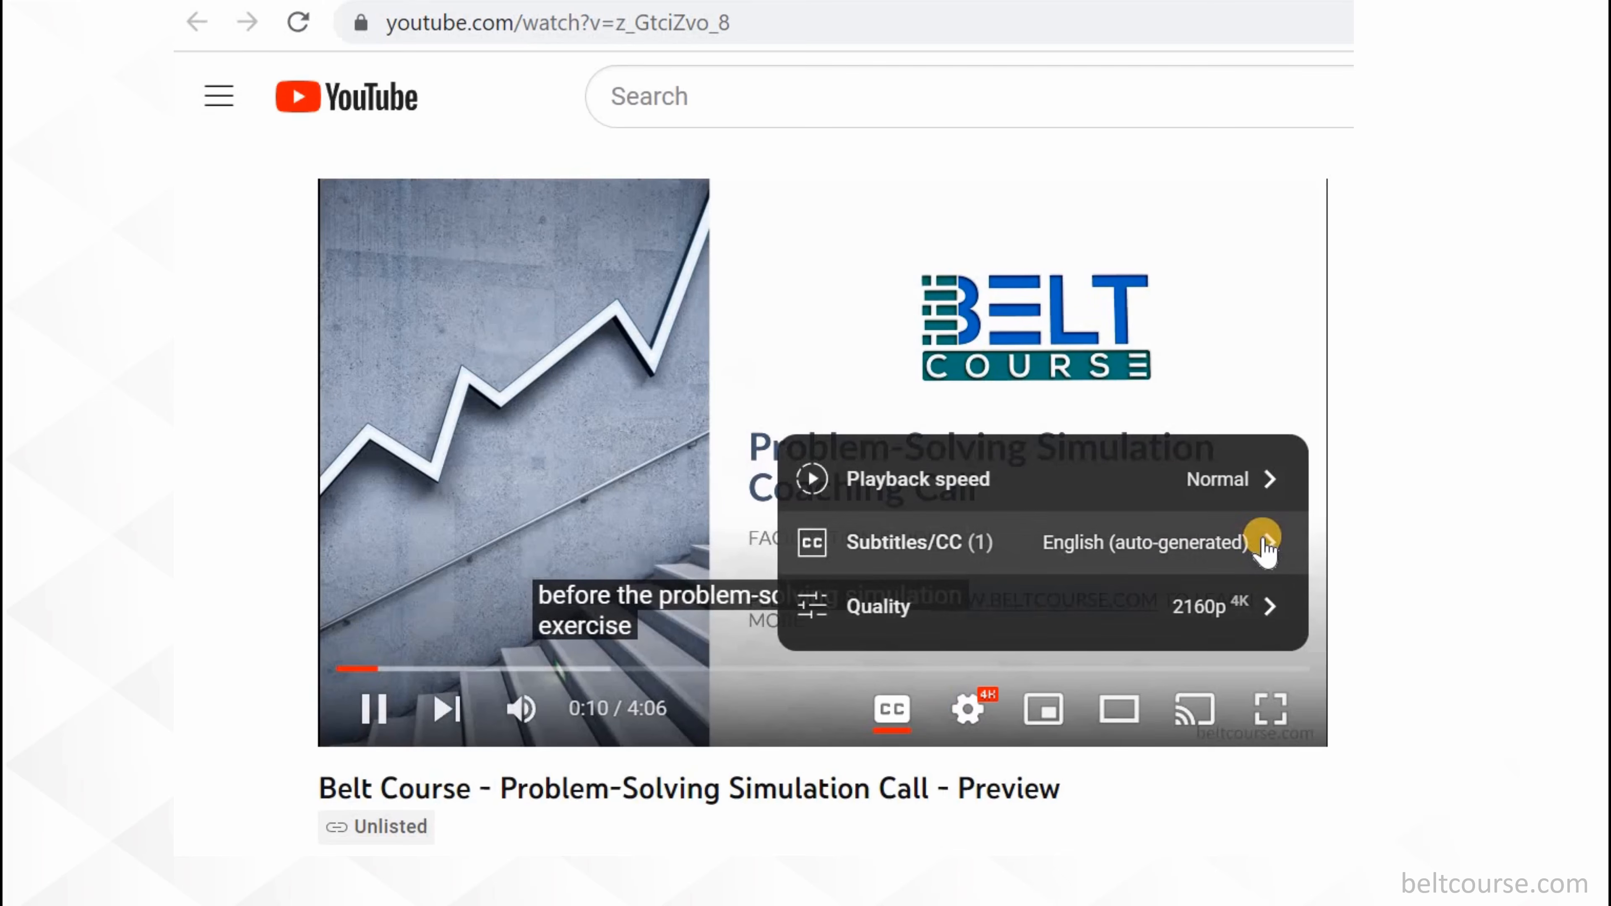
Set the Belt Course preview video's subtitles to auto-translate into Spanish
{"action": "left_click", "coordinate": [1265, 545]}
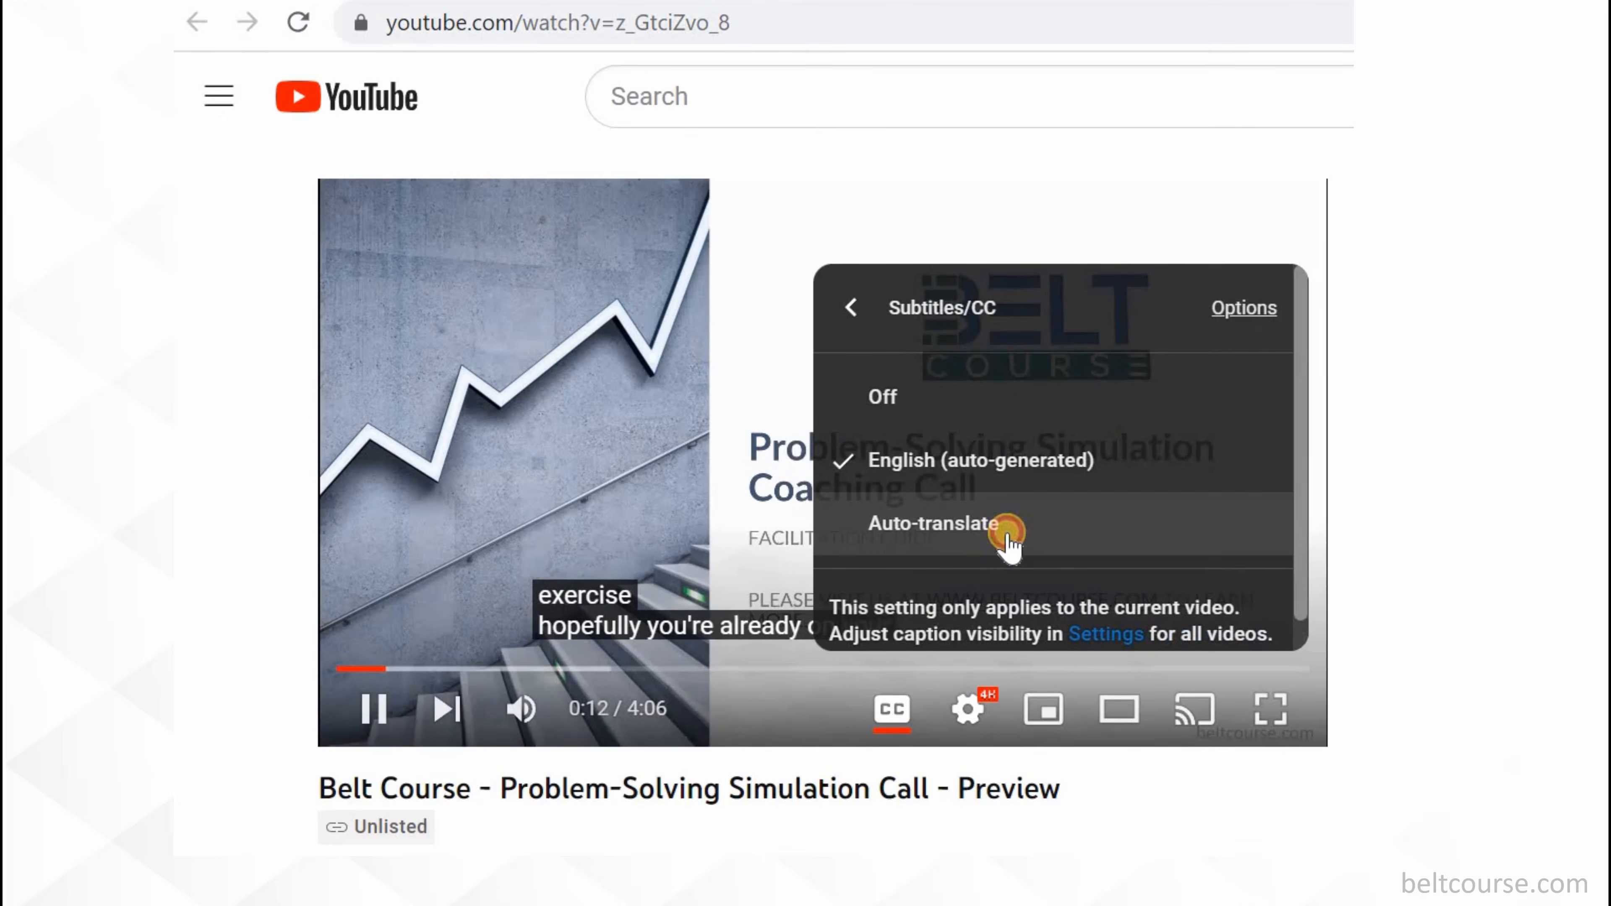
{"action": "left_click", "coordinate": [1141, 523]}
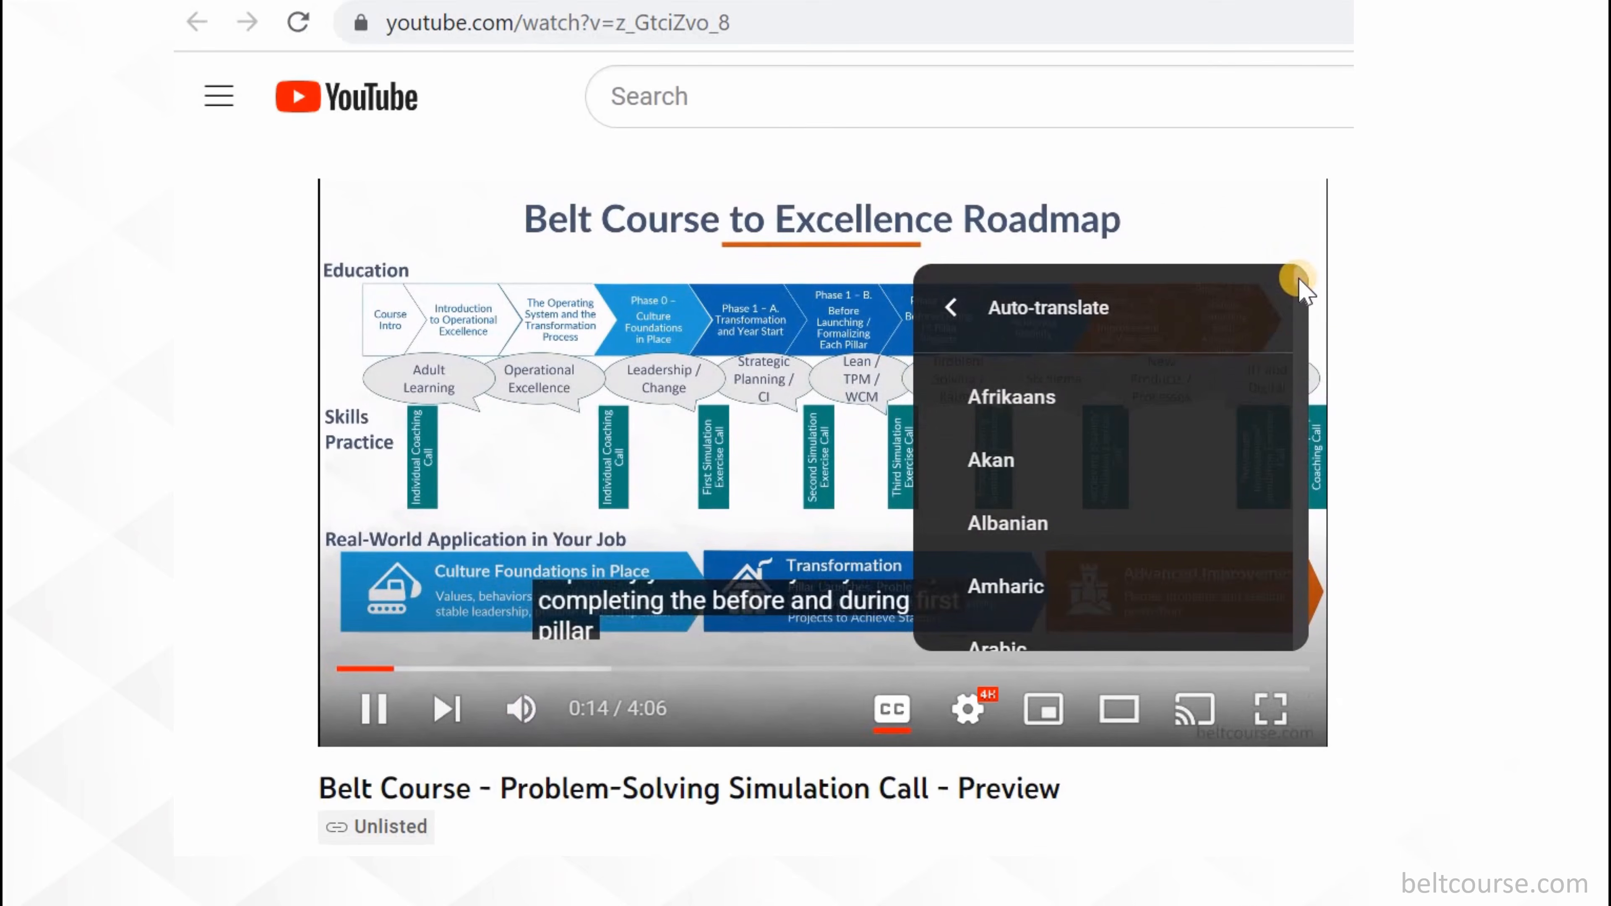
{"action": "left_click_drag", "start_coordinate": [1299, 304], "coordinate": [1284, 580]}
{"action": "left_click", "coordinate": [1044, 468]}
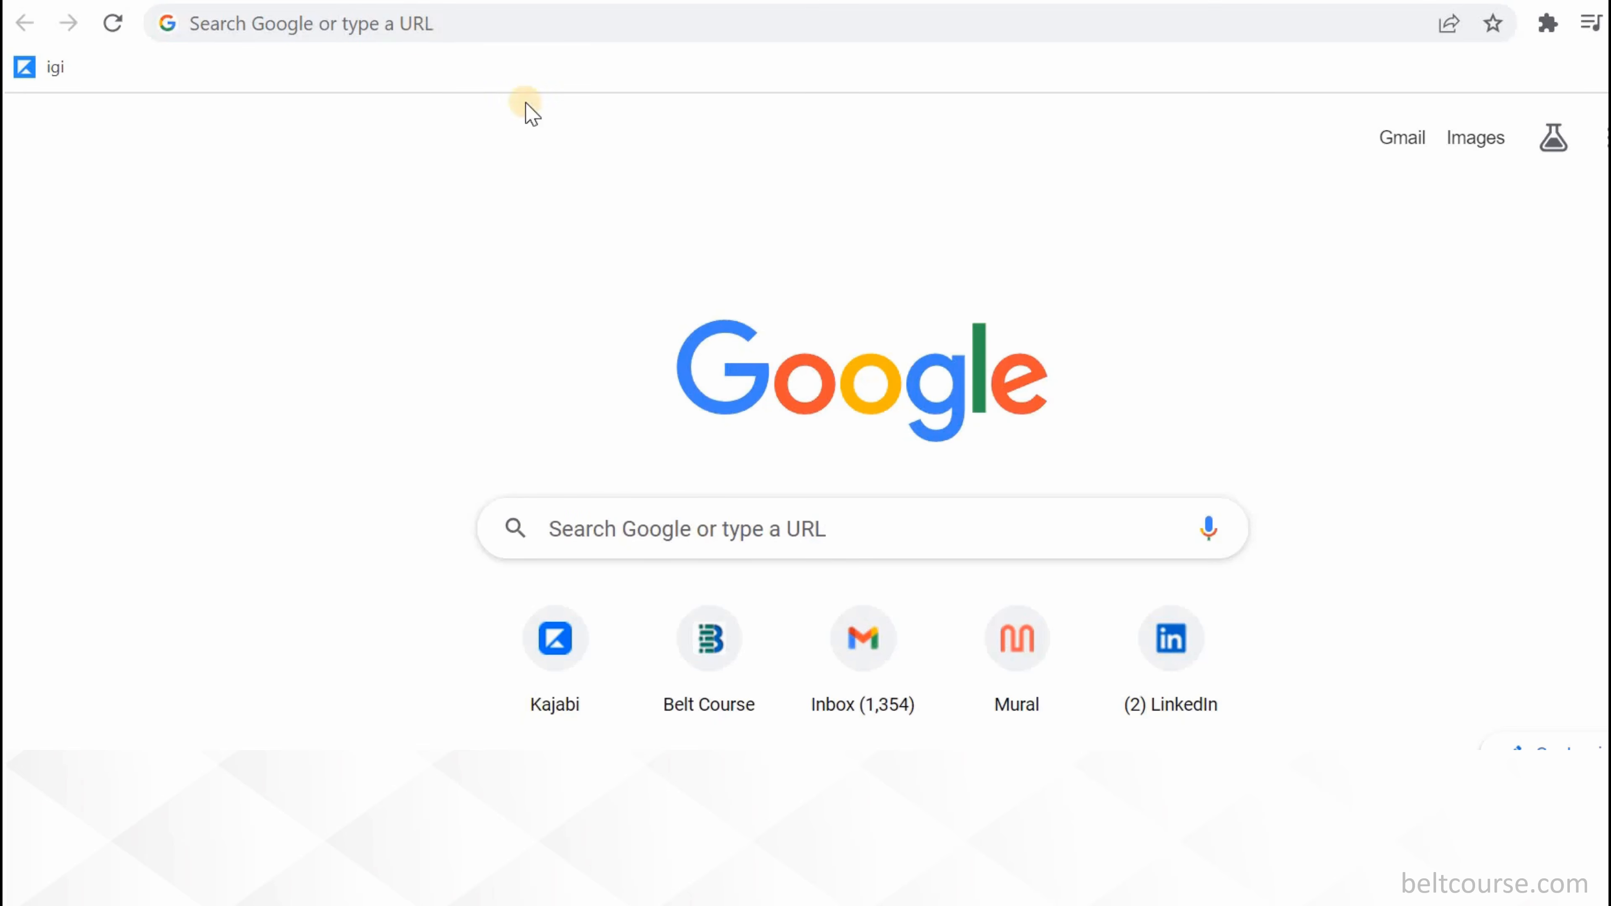
Search Google for "speak subtitles for youtube" and open the extension's Chrome Web Store page
{"action": "left_click", "coordinate": [589, 532]}
{"action": "type", "text": "sp"}
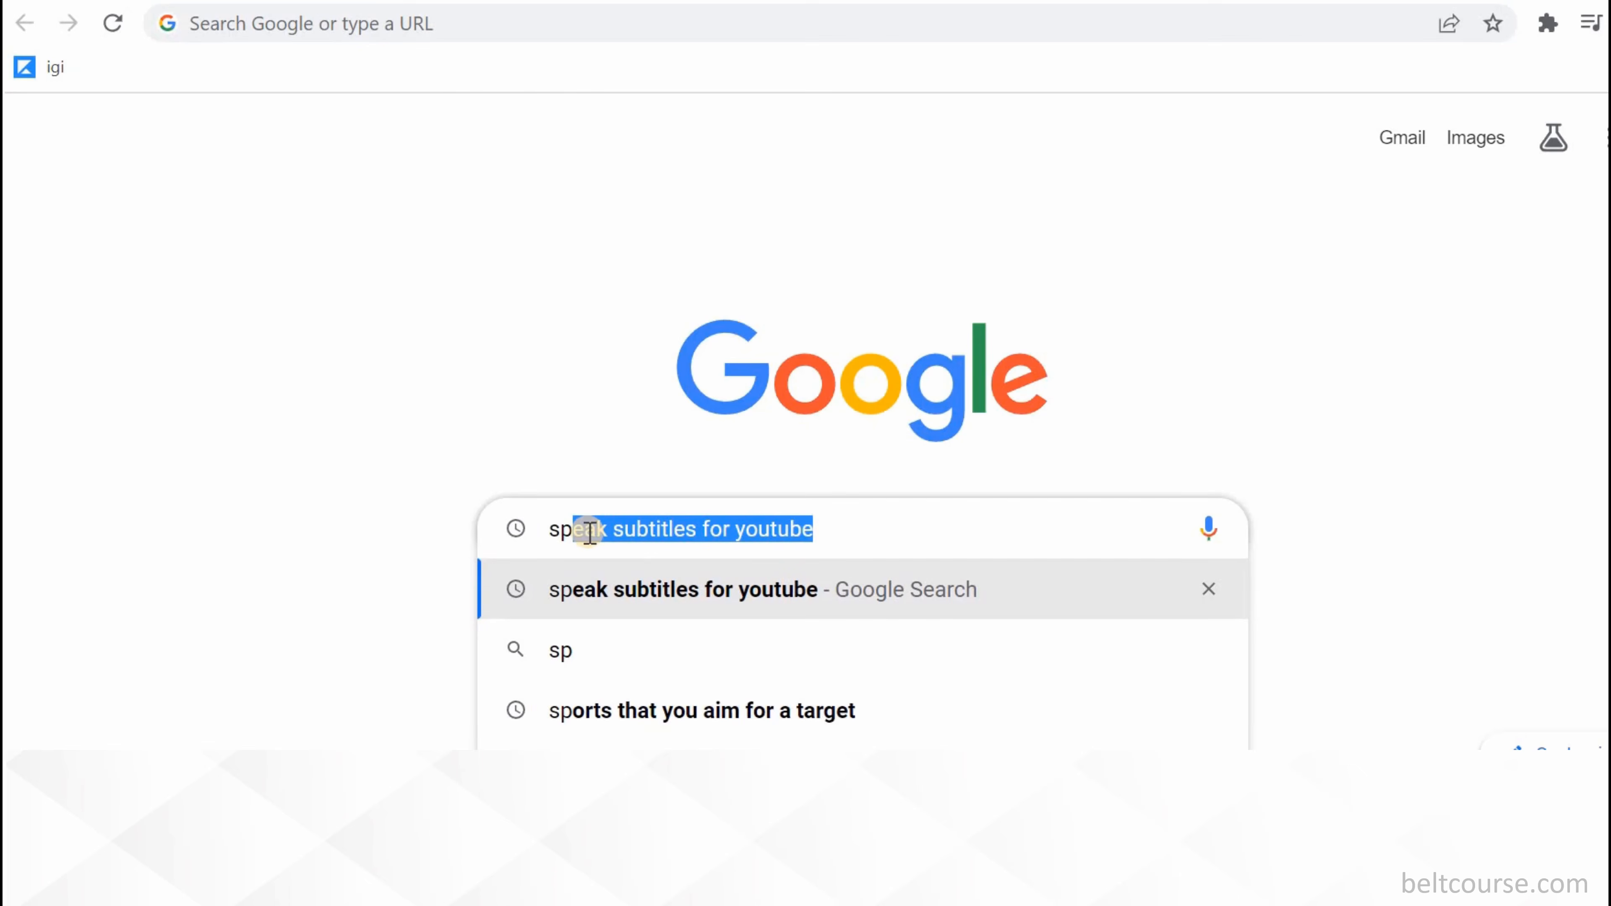
{"action": "type", "text": "eak subti"}
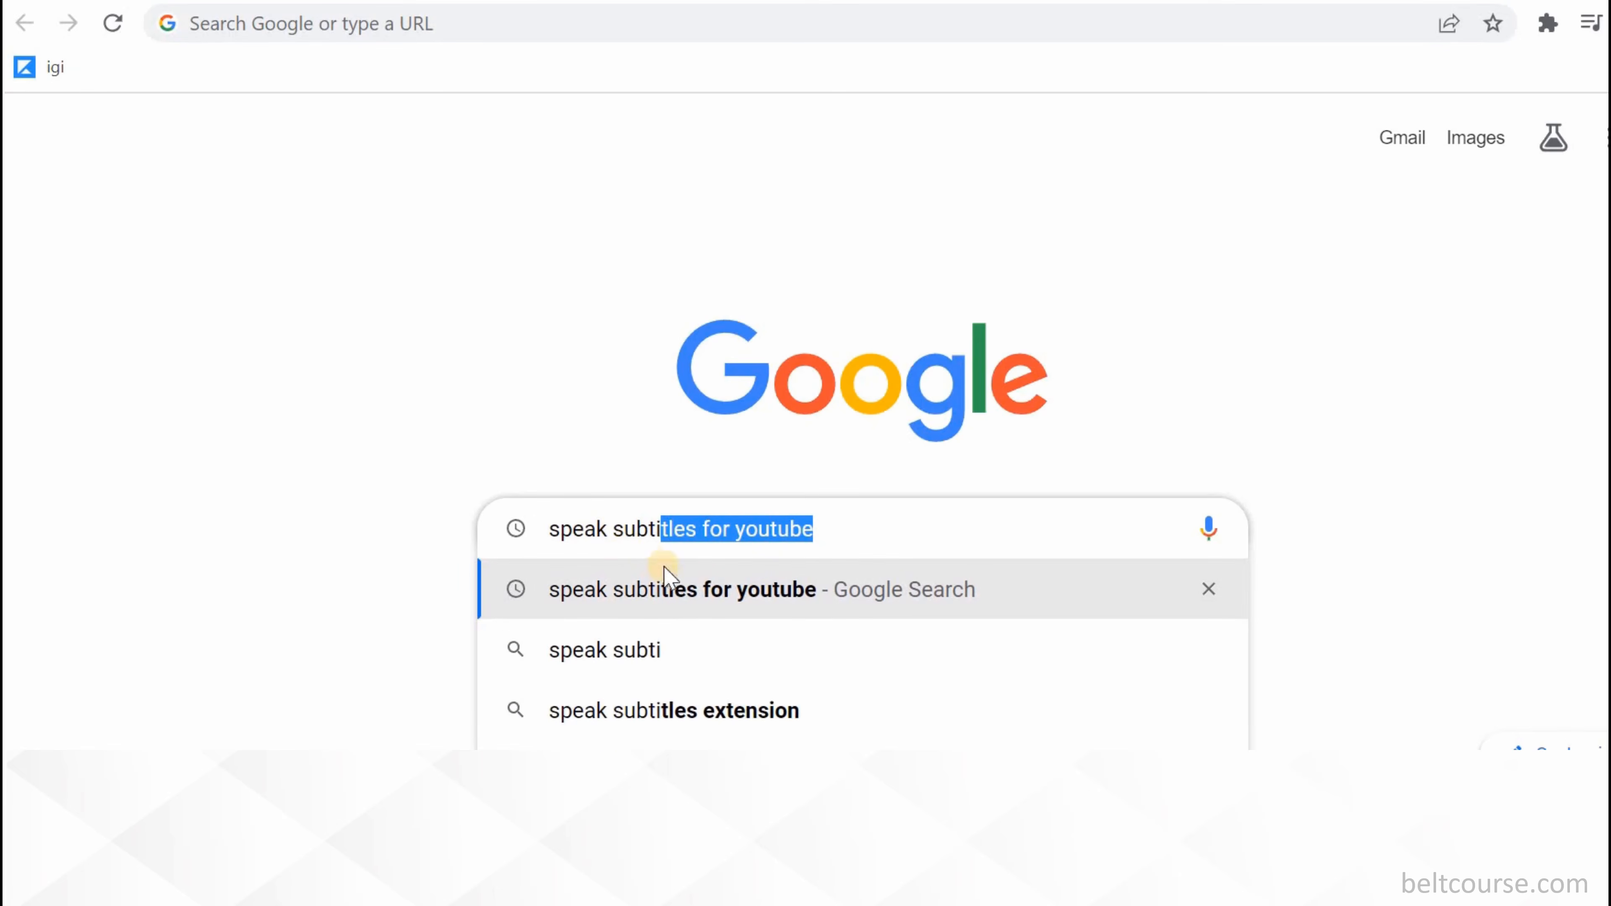
{"action": "left_click", "coordinate": [694, 596]}
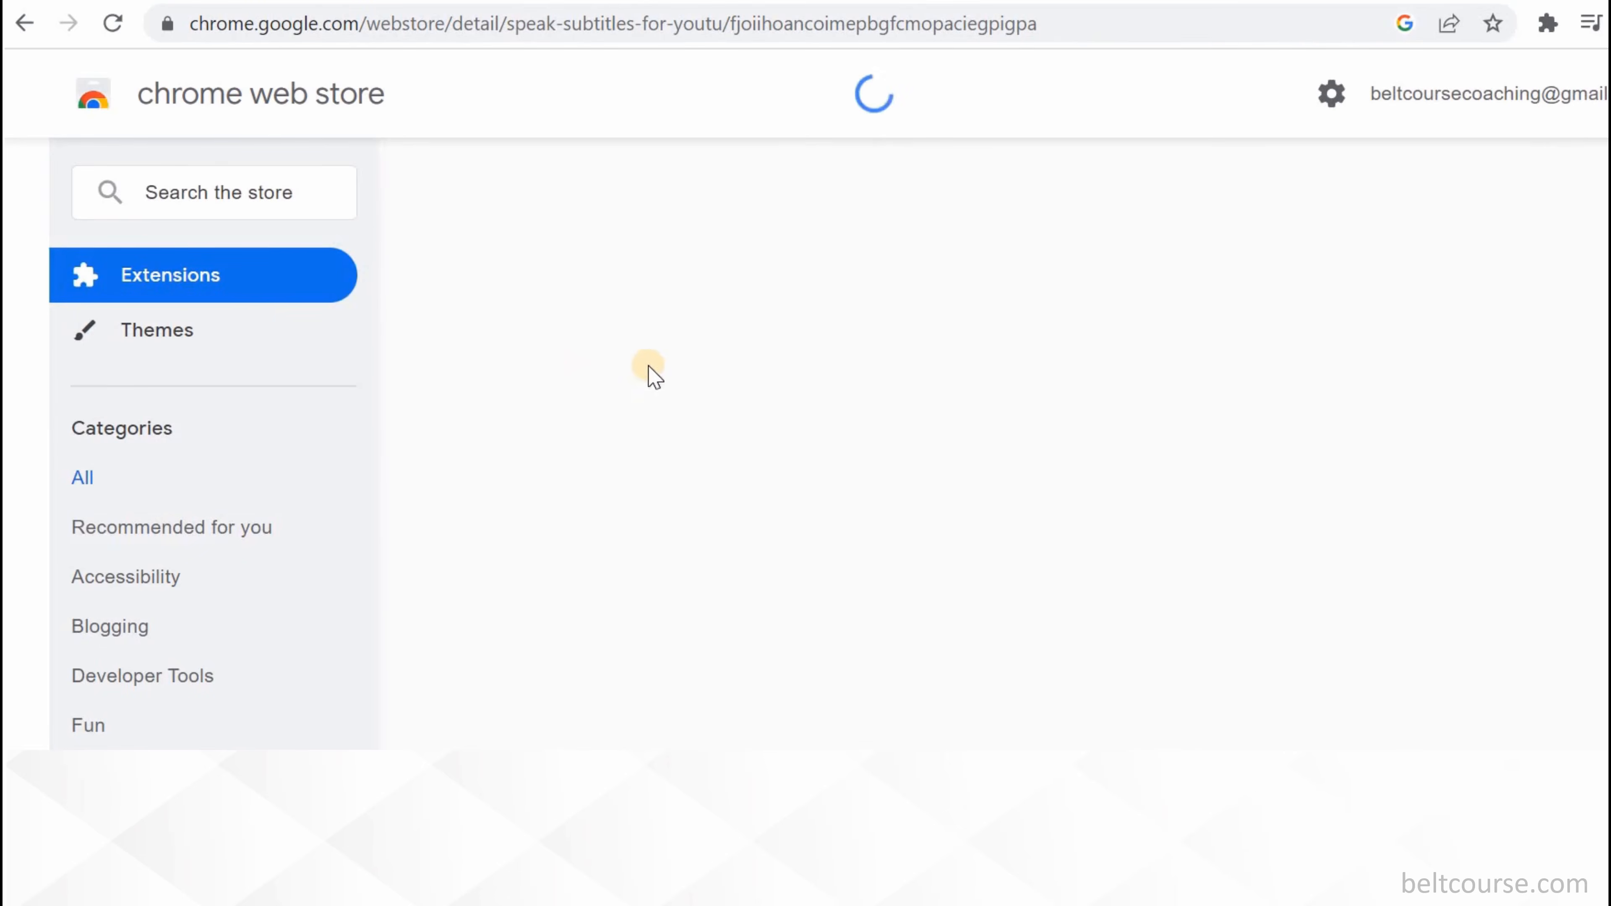
Add the Speak Subtitles for YouTube extension to Chrome and dismiss the installation notice
{"action": "left_click", "coordinate": [1422, 276]}
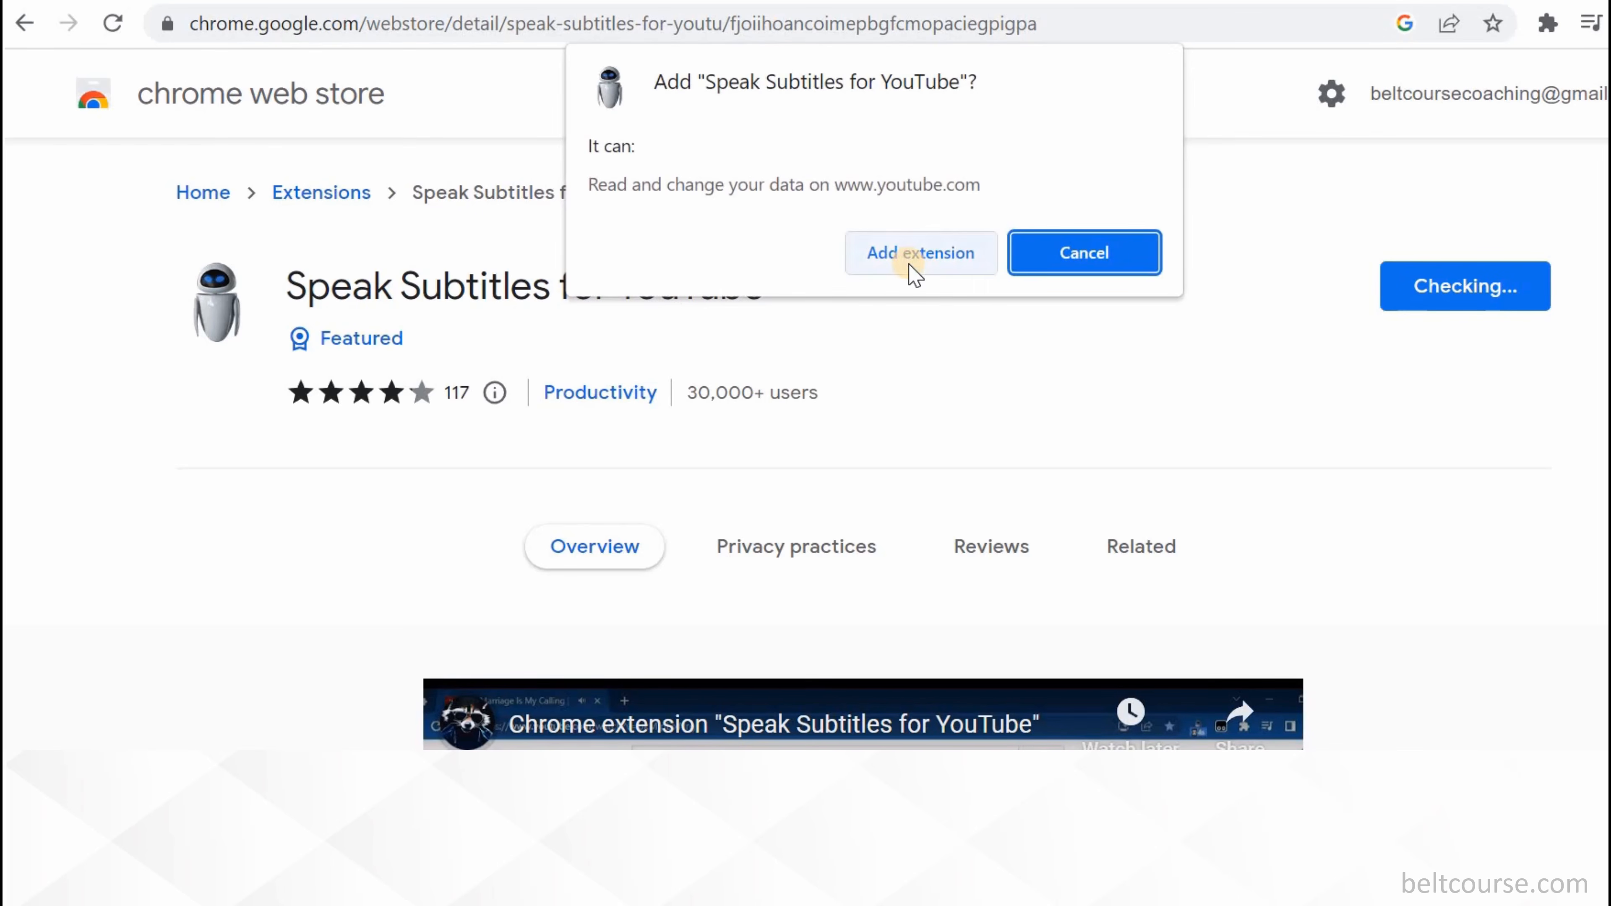
{"action": "left_click", "coordinate": [914, 270]}
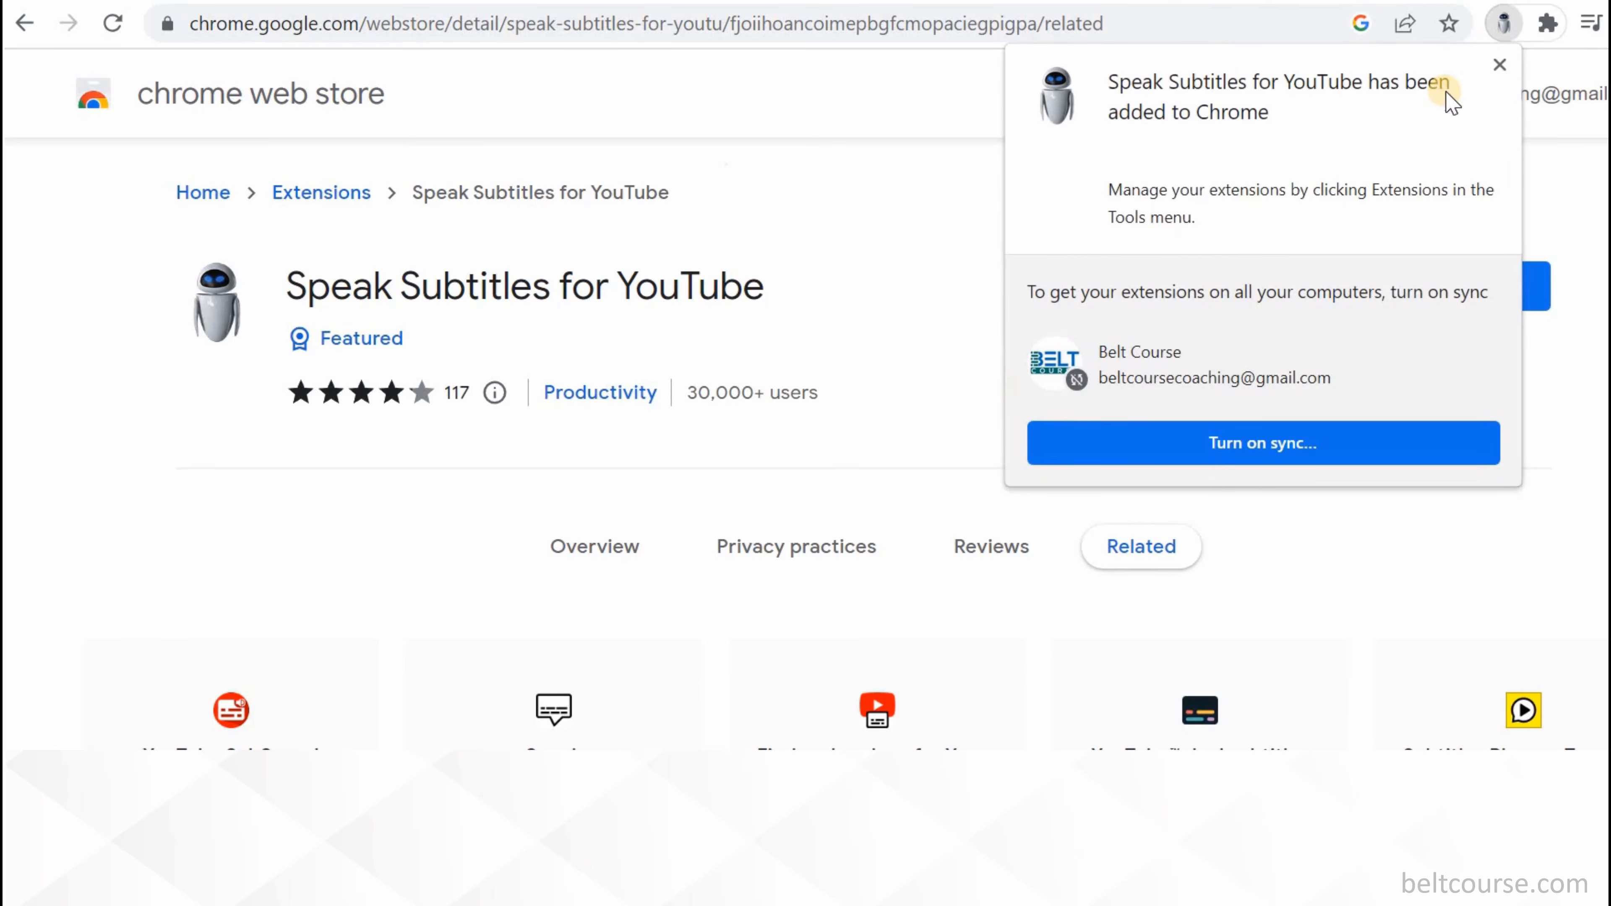
{"action": "left_click", "coordinate": [1501, 65]}
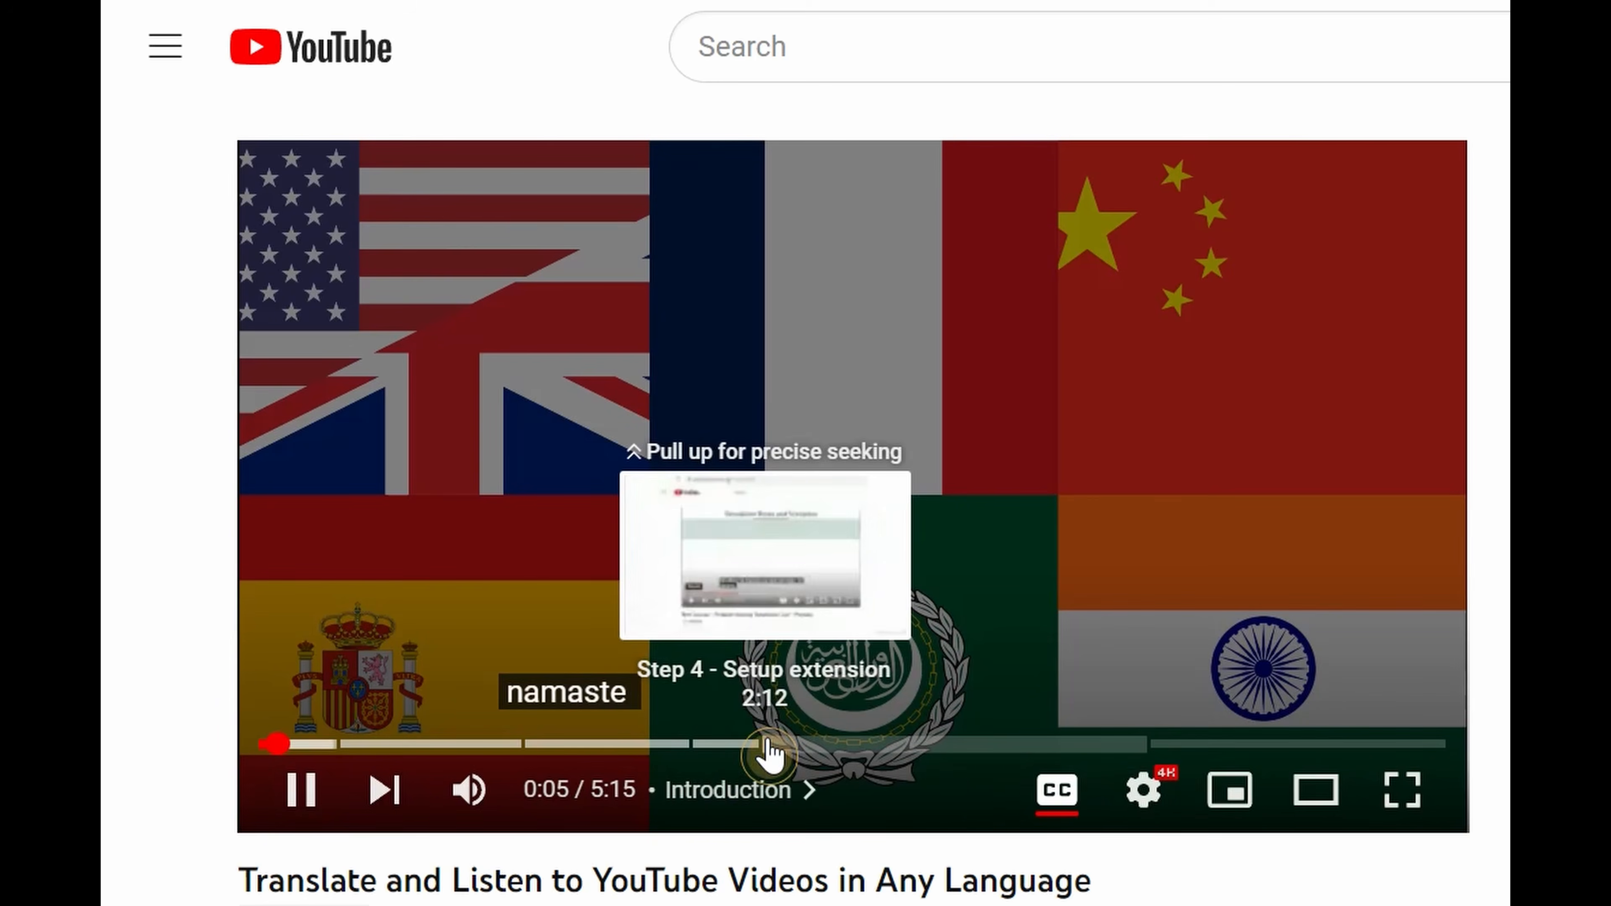
Skip the video "Translate and Listen to YouTube Videos in Any Language" to the "Step 4 - Setup extension" chapter at 2:12
{"action": "left_click", "coordinate": [770, 756]}
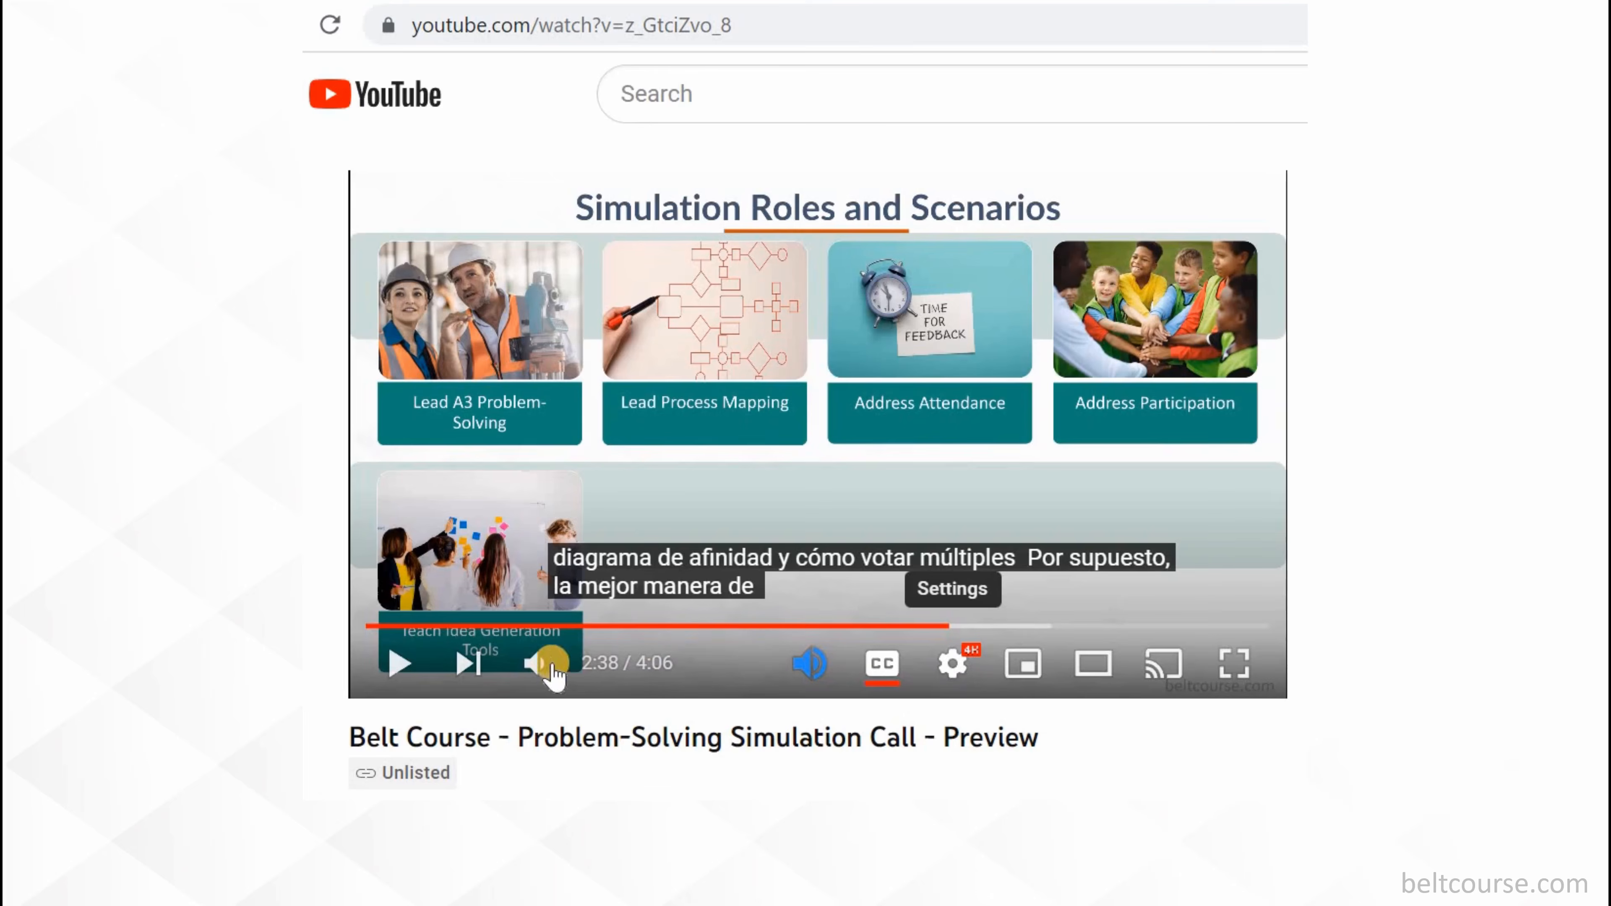
Resume playback of the Belt Course preview video and mute its original audio
{"action": "mouse_move", "coordinate": [548, 678]}
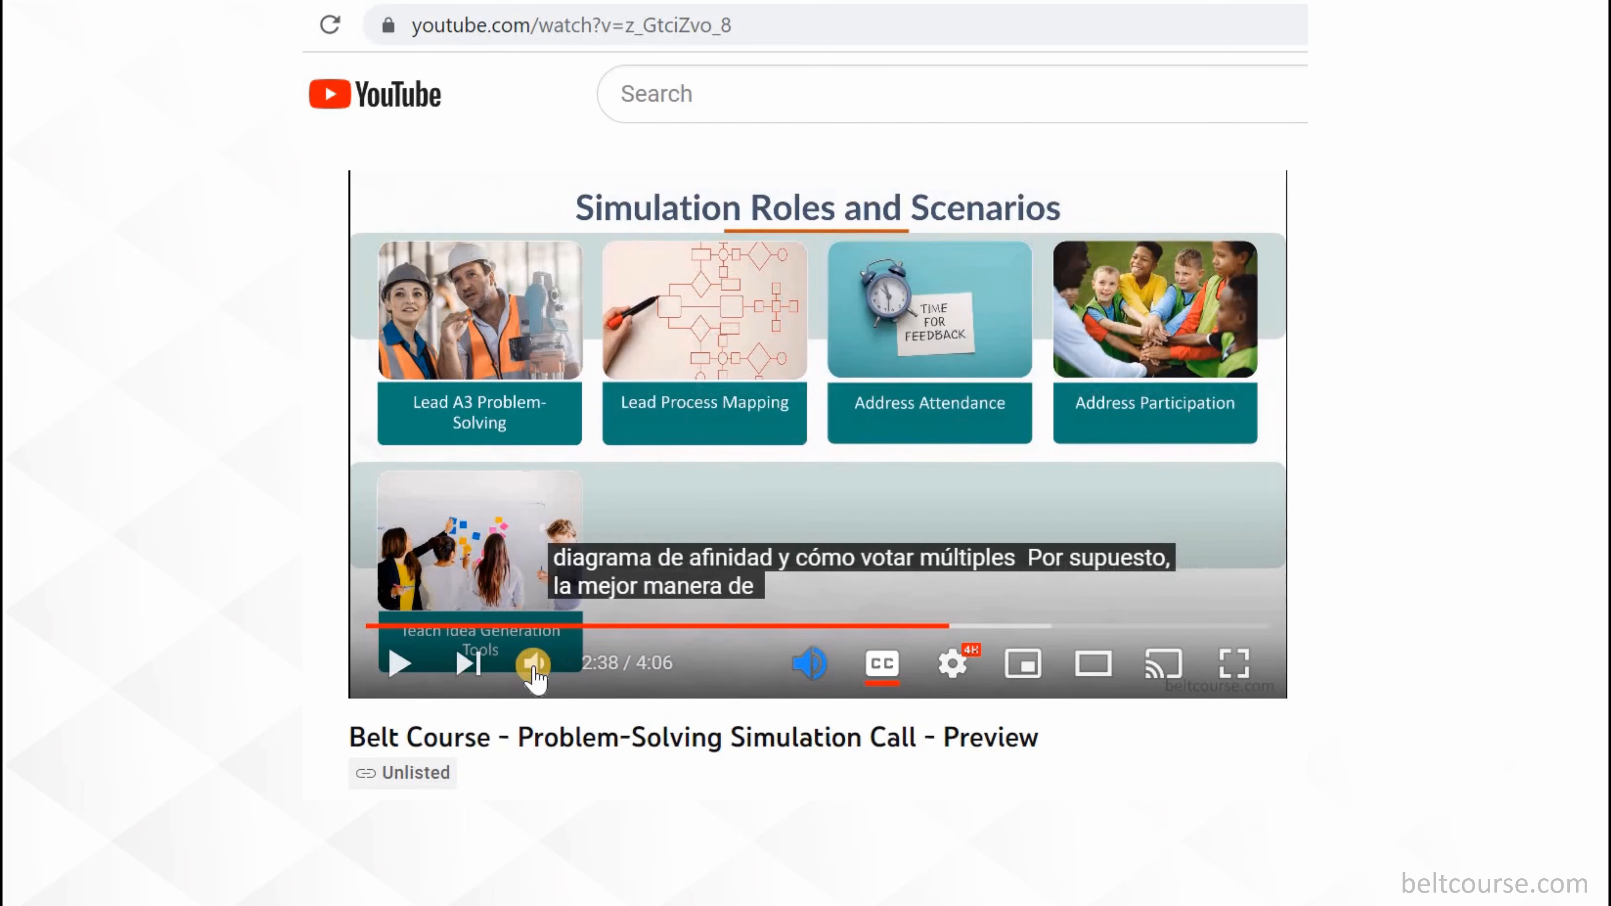
{"action": "left_click", "coordinate": [810, 664]}
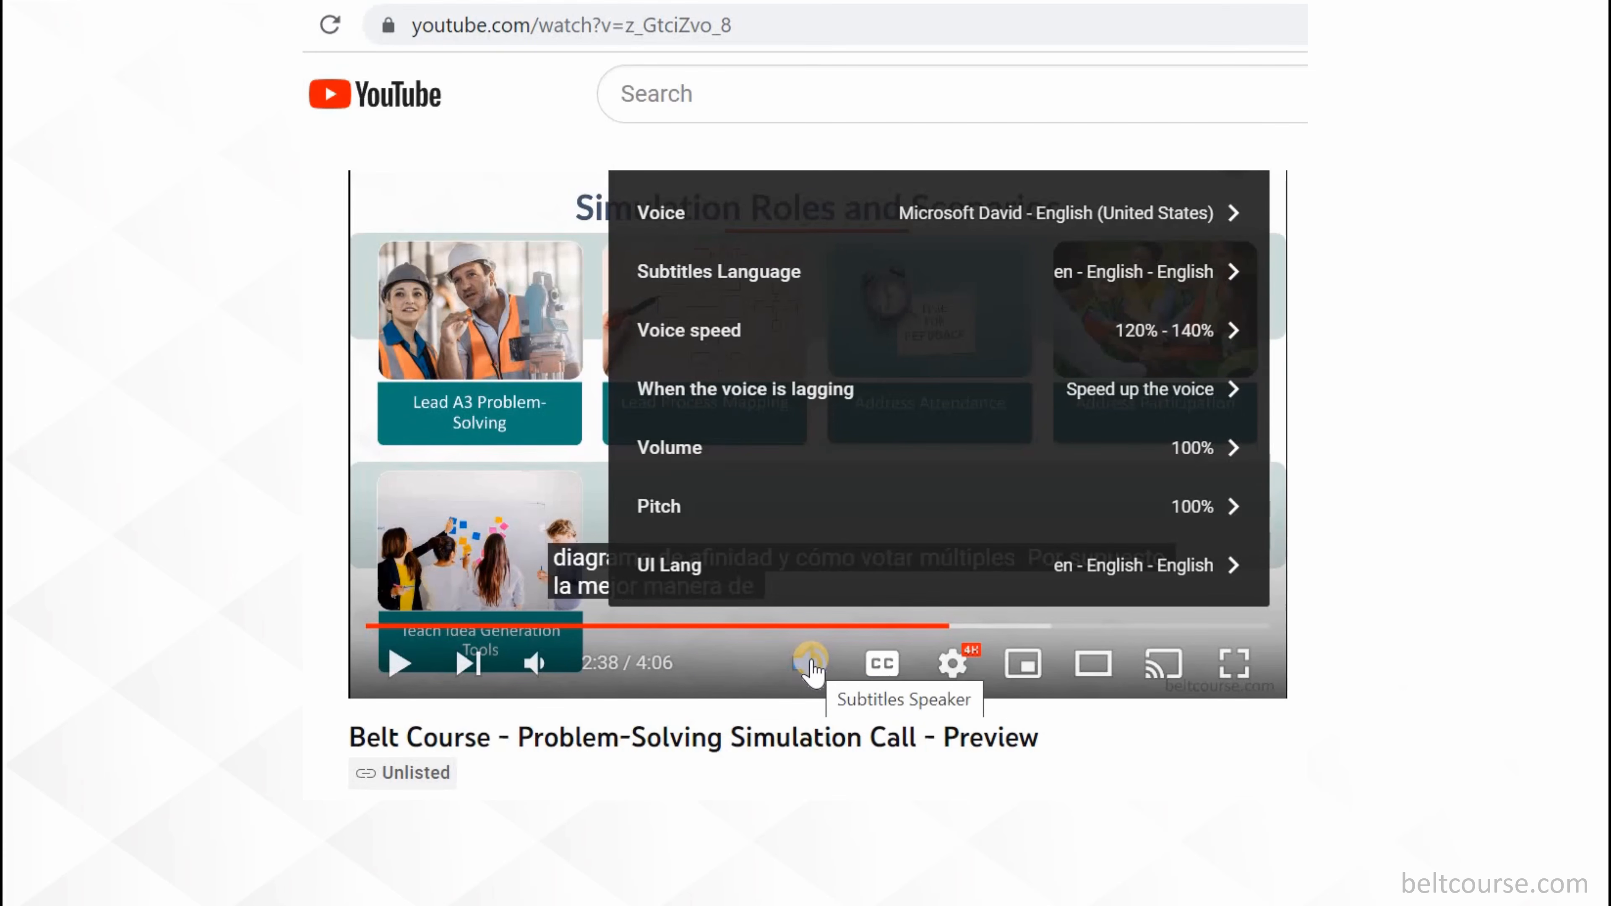
{"action": "left_click", "coordinate": [398, 664]}
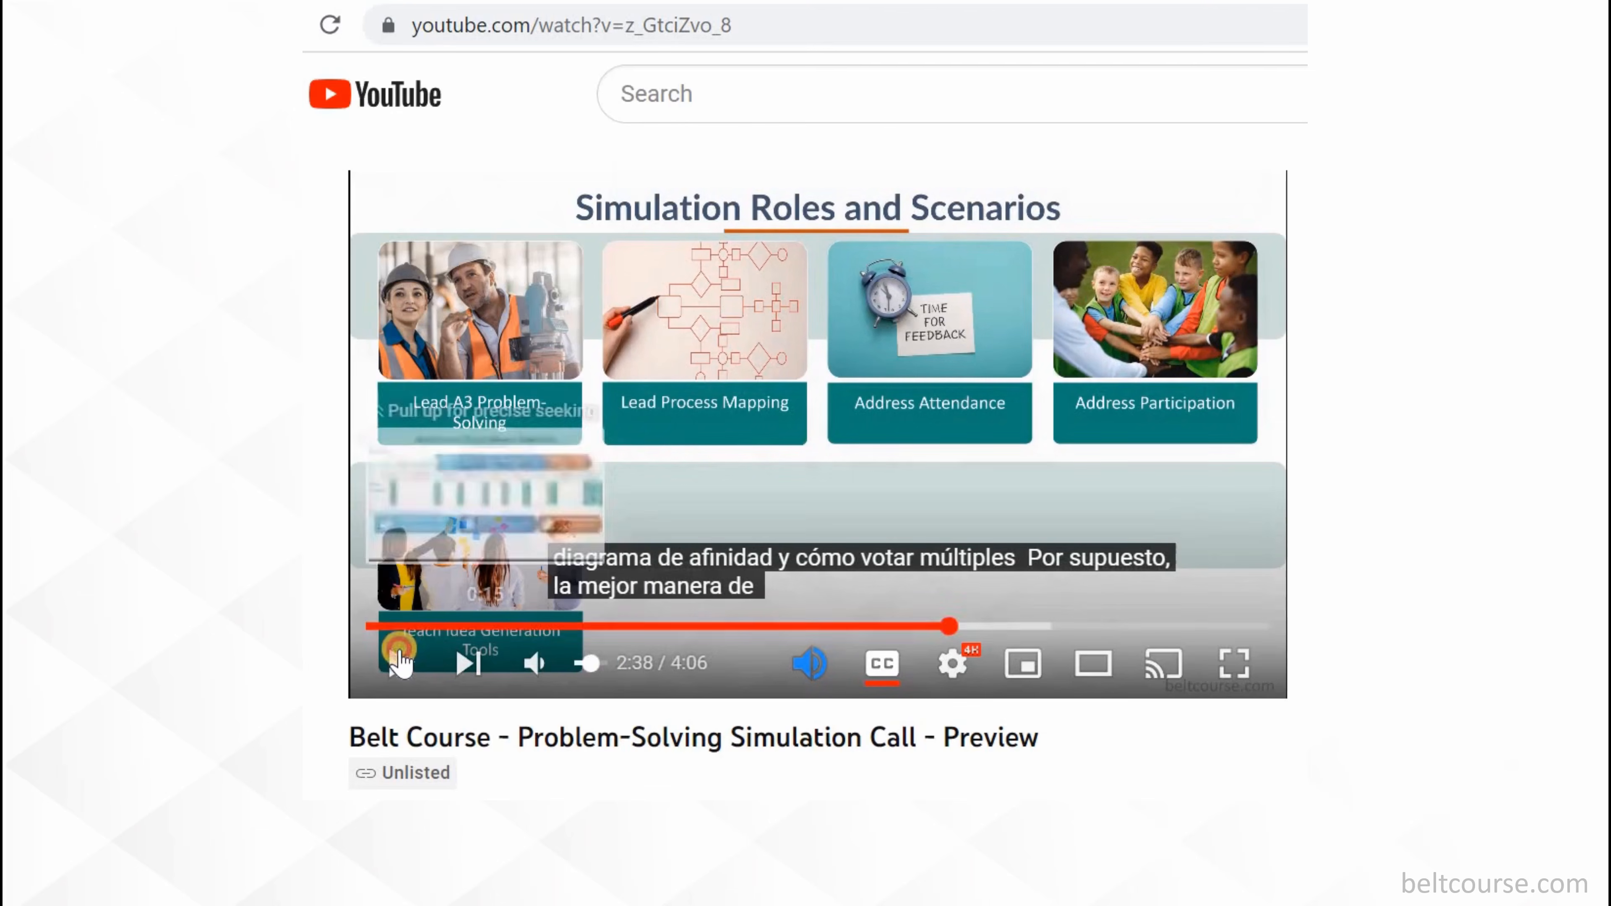
{"action": "left_click", "coordinate": [802, 665]}
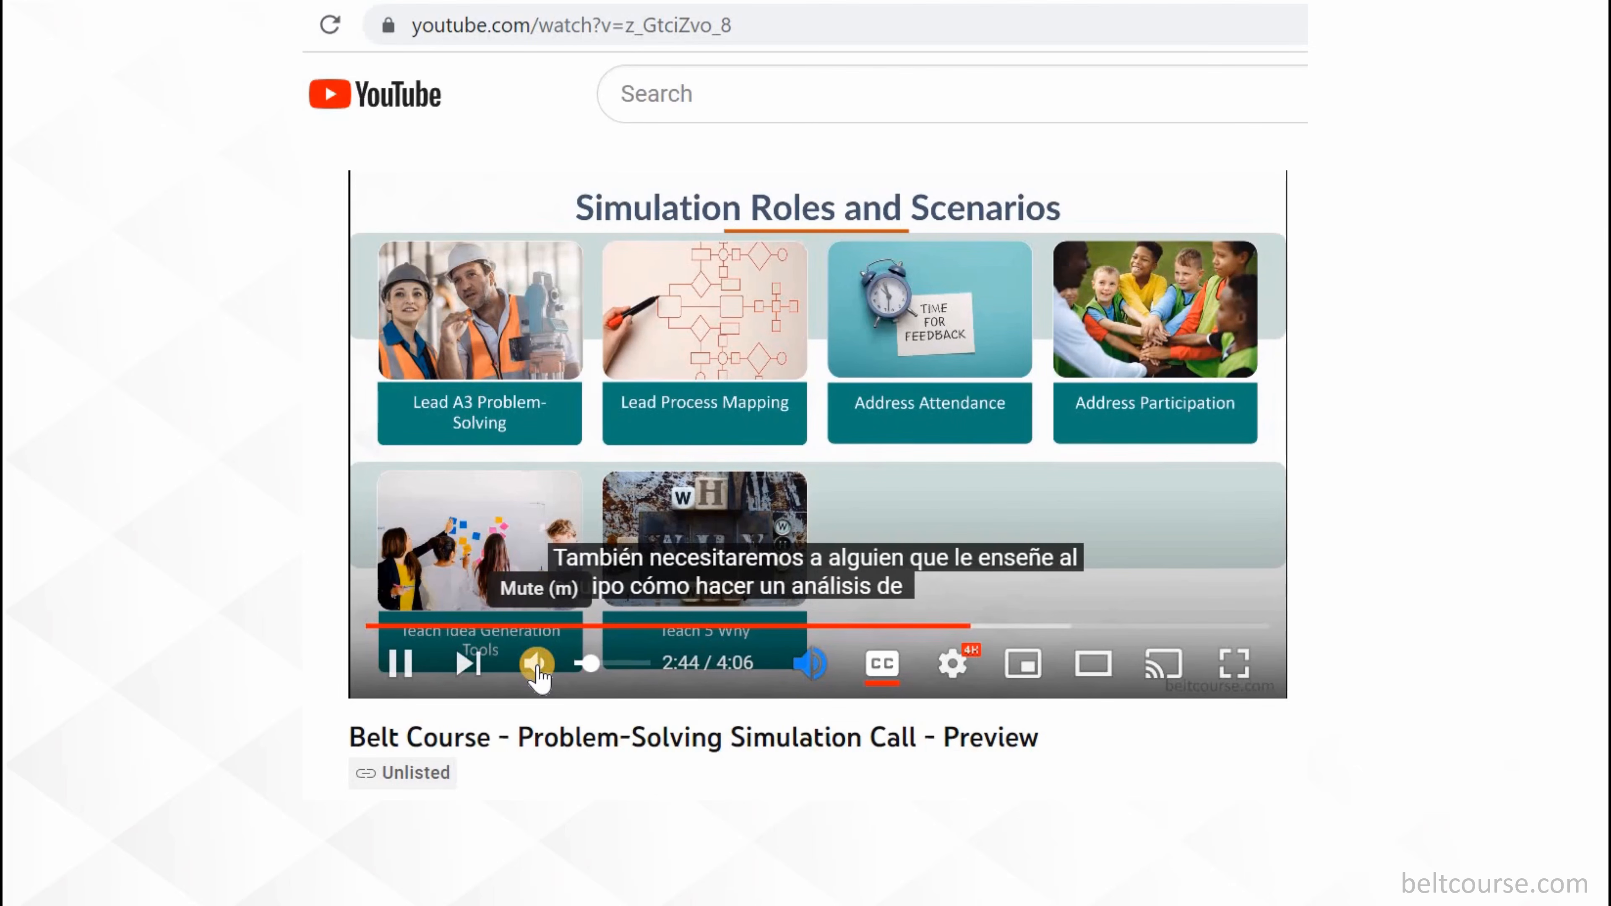
{"action": "left_click", "coordinate": [562, 668]}
Set the Subtitles Language of the Subtitles Speaker to es - Español - Spanish
{"action": "left_click", "coordinate": [810, 671]}
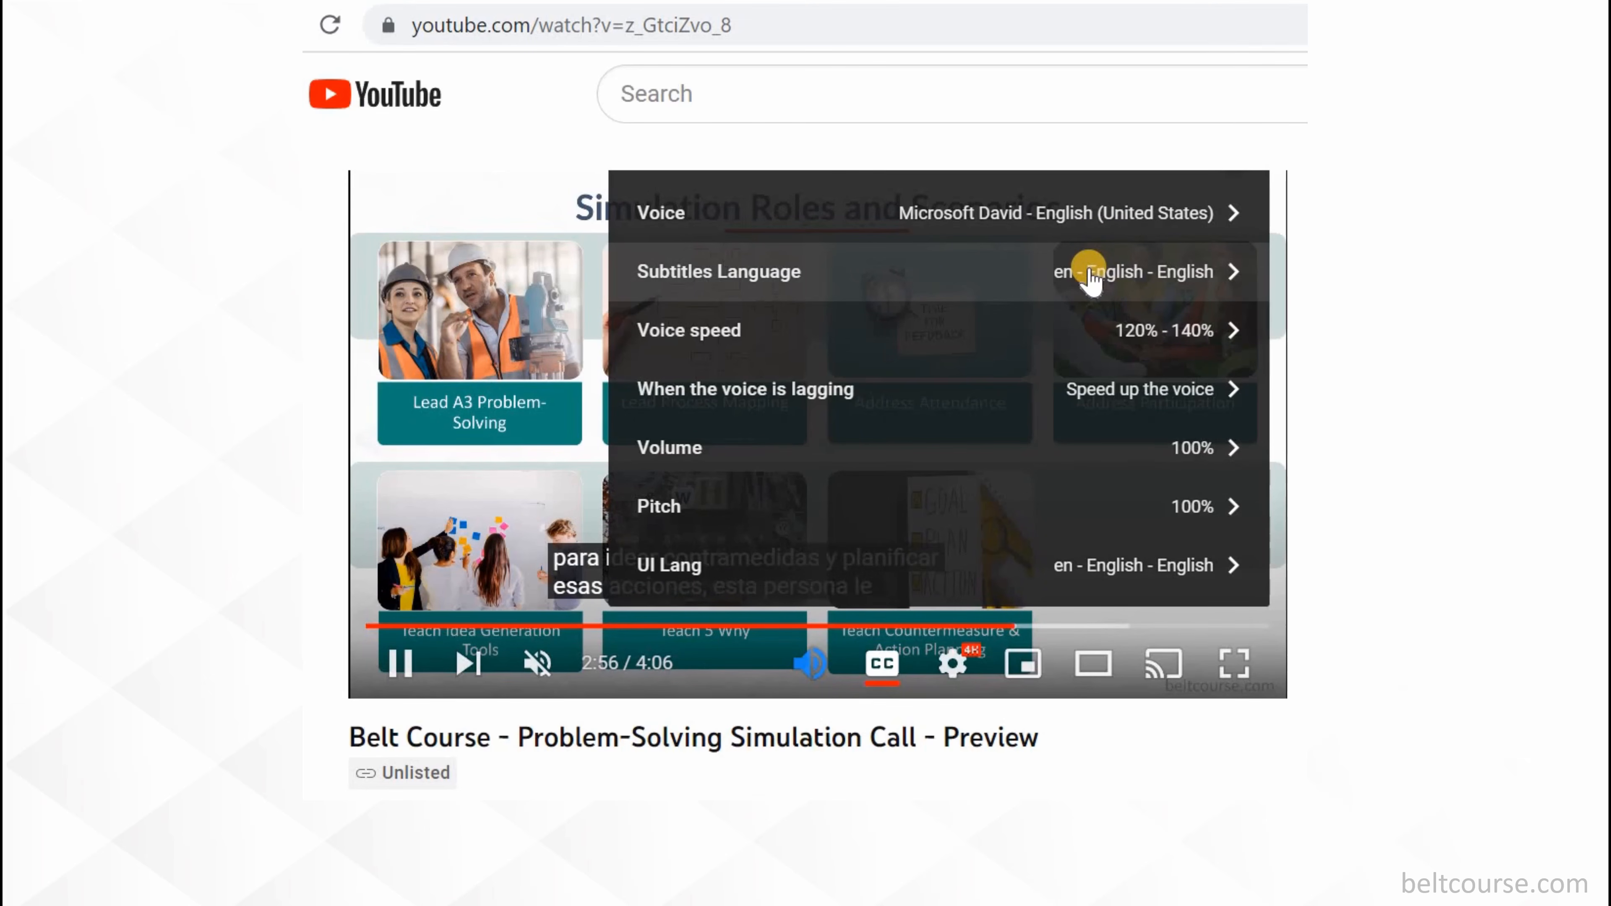
{"action": "left_click", "coordinate": [1168, 272]}
{"action": "scroll", "coordinate": [1255, 257], "scroll_direction": "down", "scroll_amount": 1}
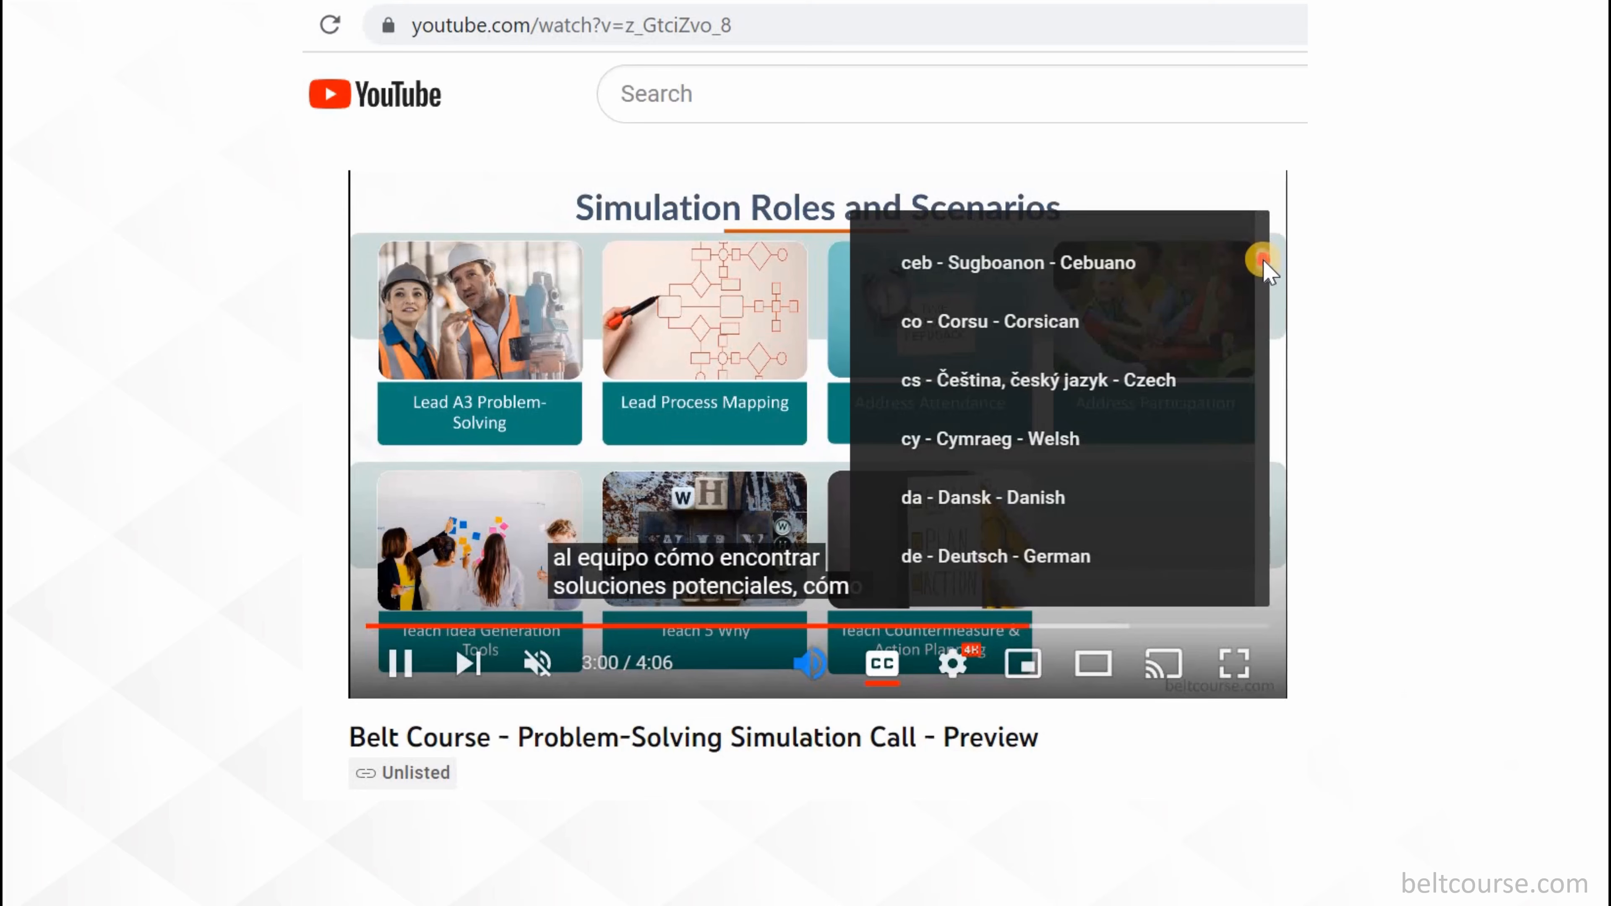
{"action": "left_click_drag", "start_coordinate": [1264, 279], "coordinate": [1264, 303]}
{"action": "scroll", "coordinate": [1136, 298], "scroll_direction": "up", "scroll_amount": 2}
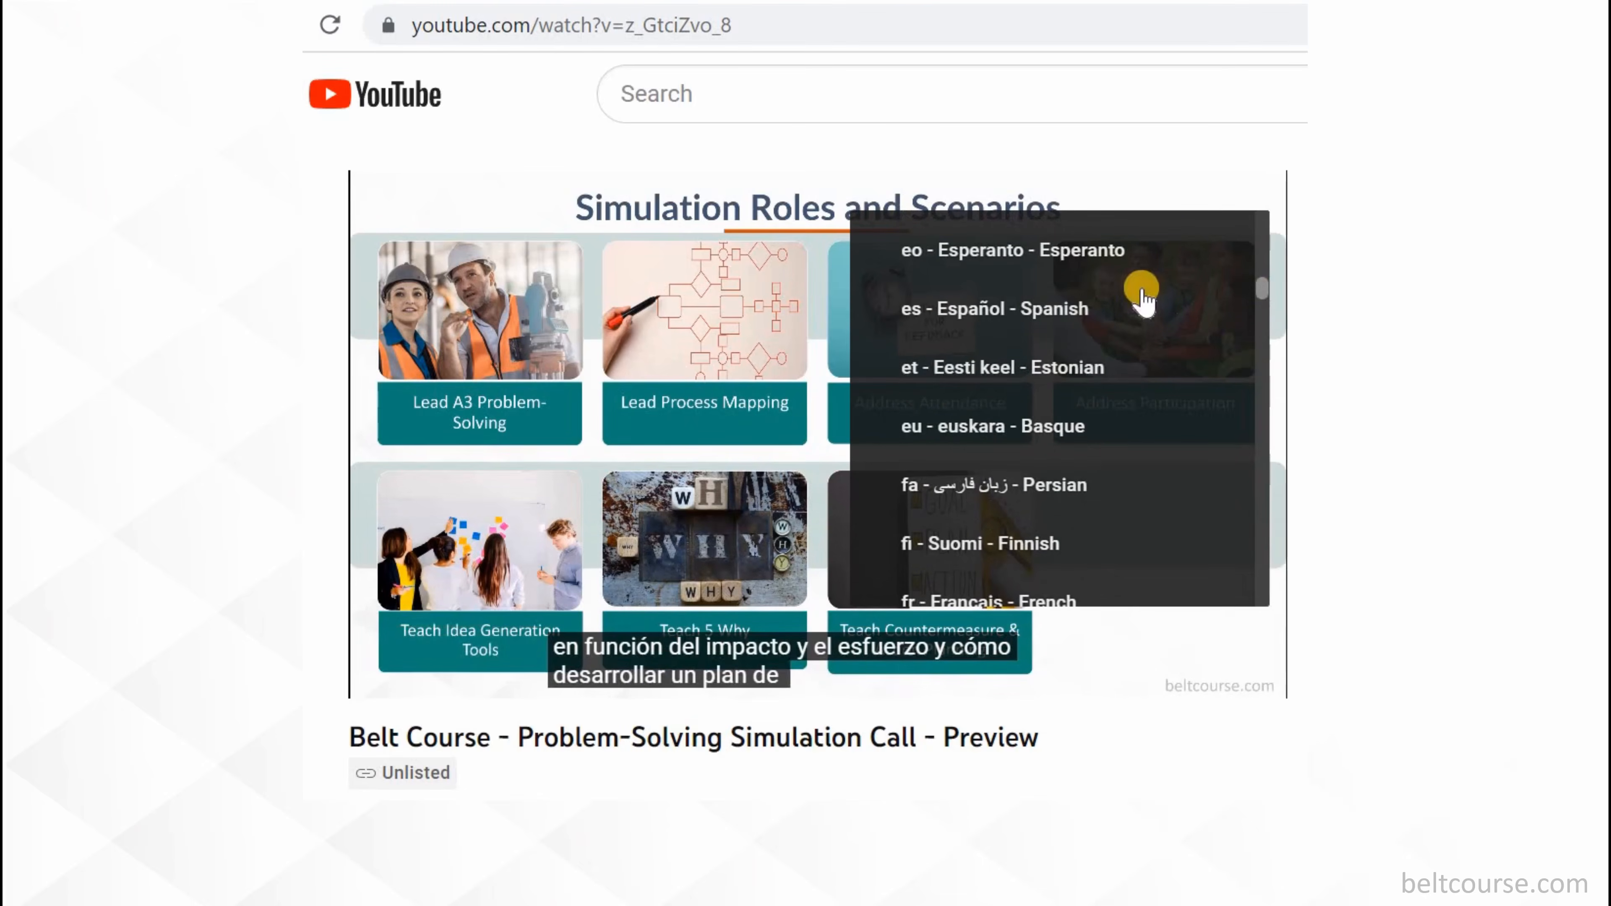
{"action": "left_click", "coordinate": [1065, 309]}
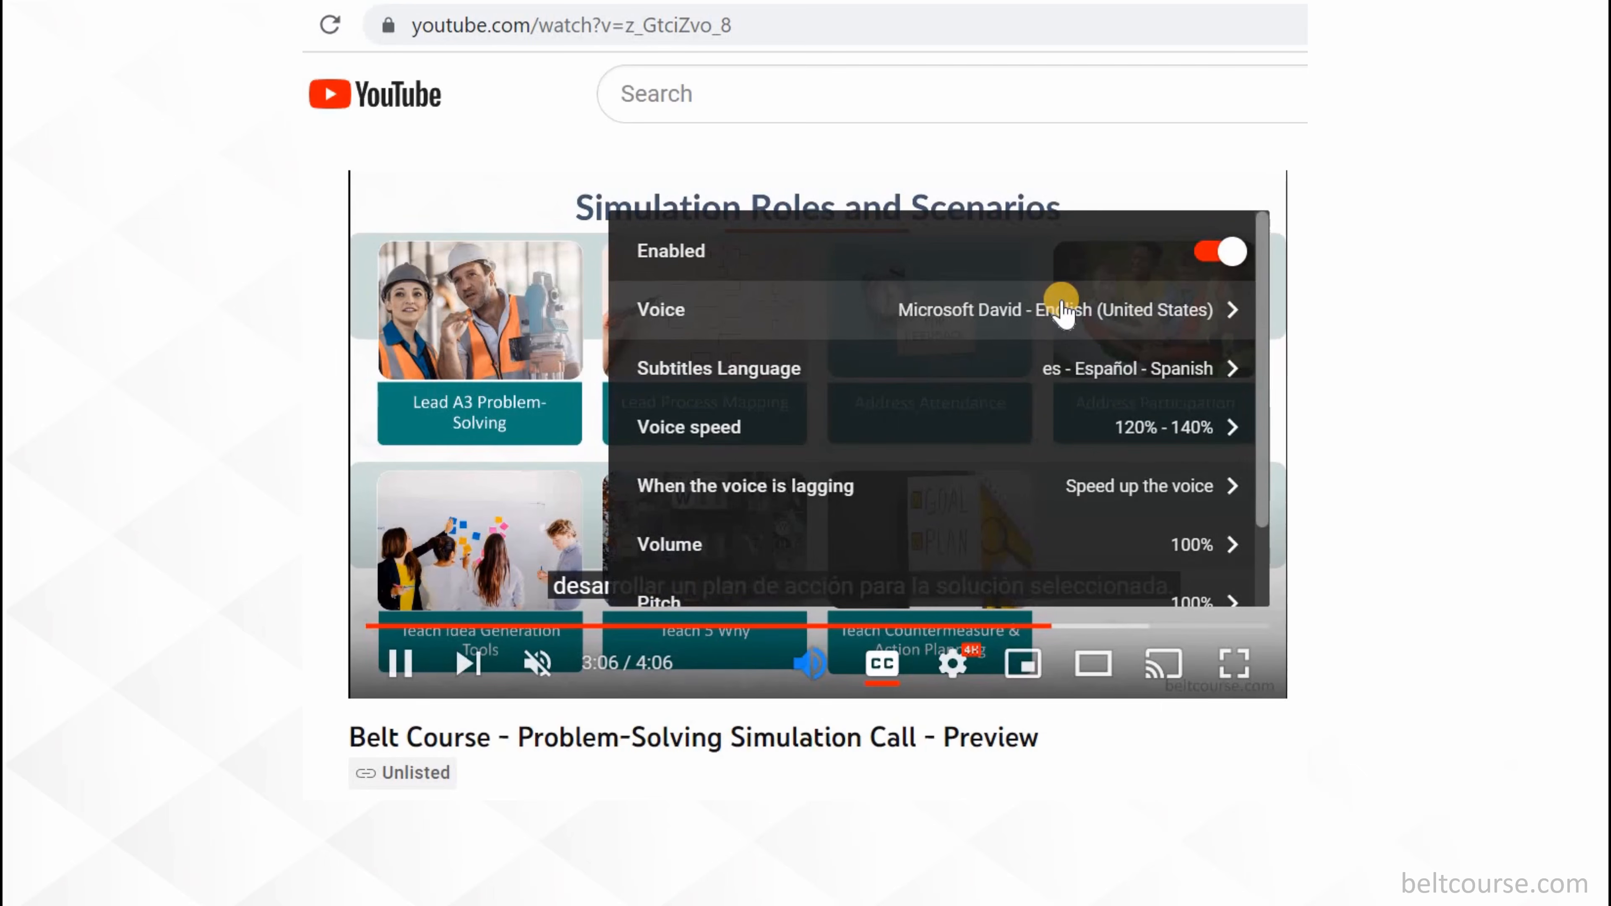
Set the Subtitles Speaker's voice to (es-ES) - Google español
{"action": "left_click", "coordinate": [1145, 318]}
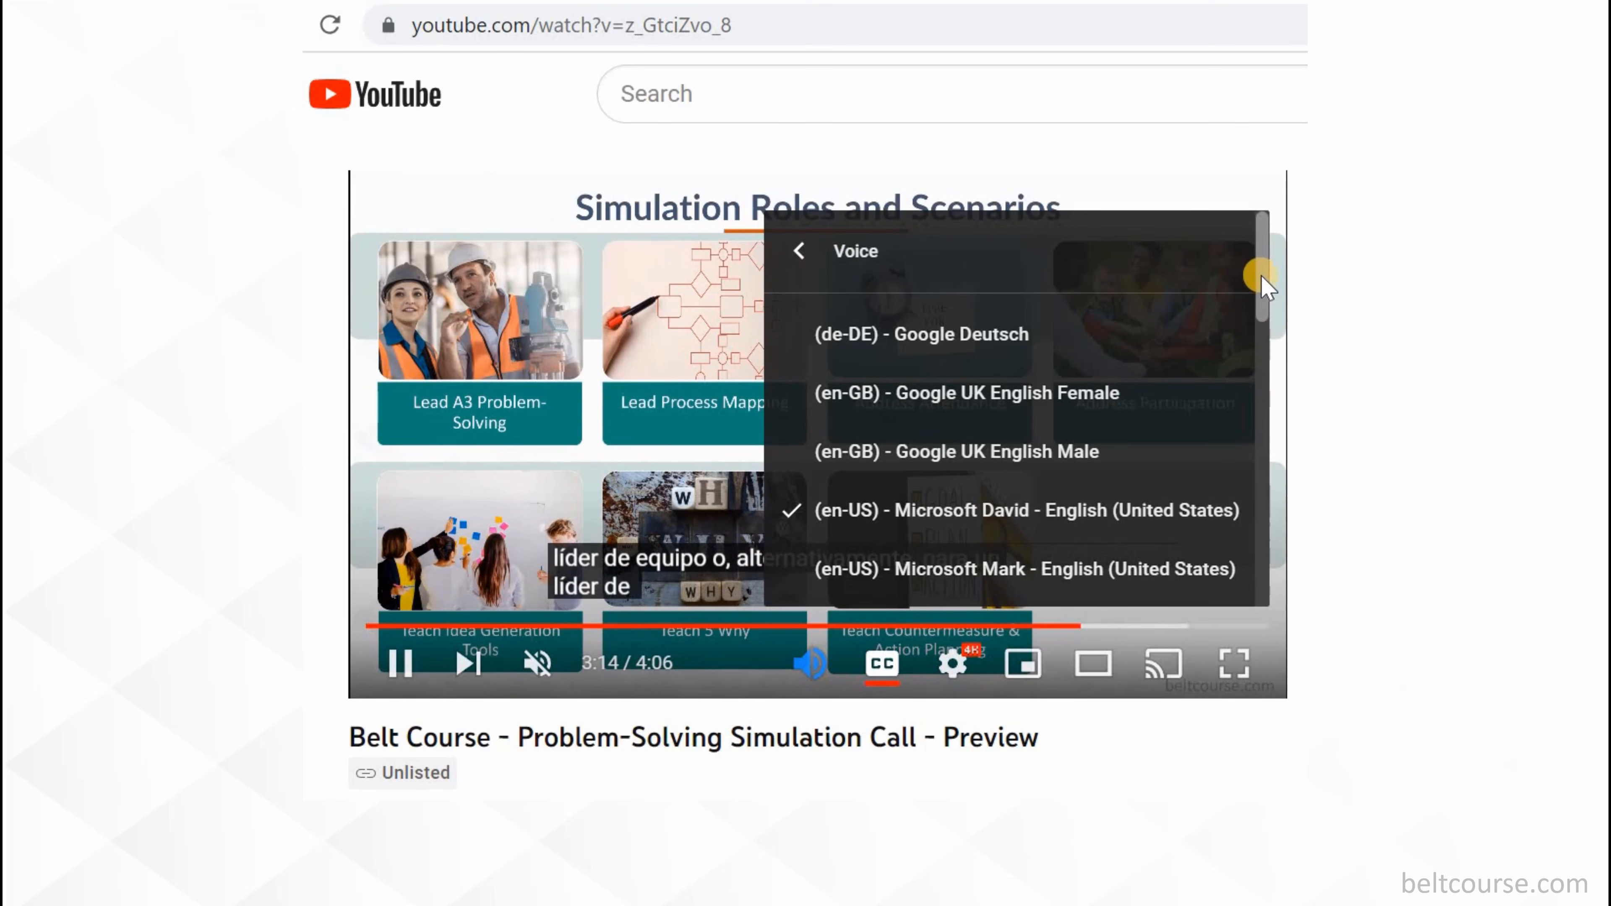
{"action": "left_click_drag", "start_coordinate": [1261, 278], "coordinate": [1242, 411]}
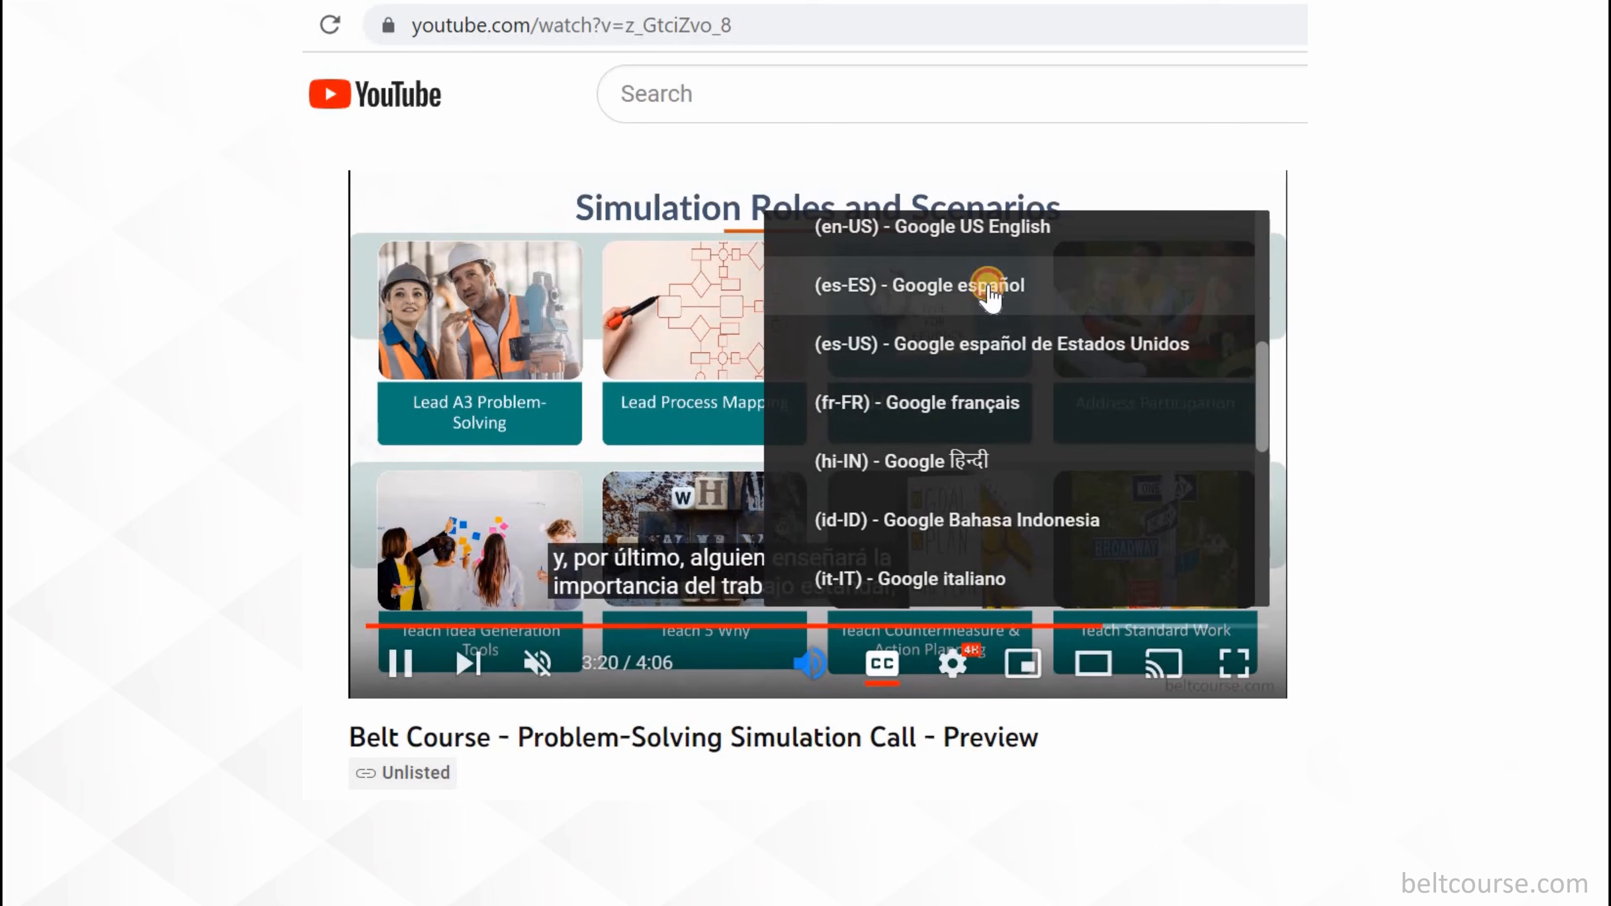
{"action": "left_click", "coordinate": [989, 295]}
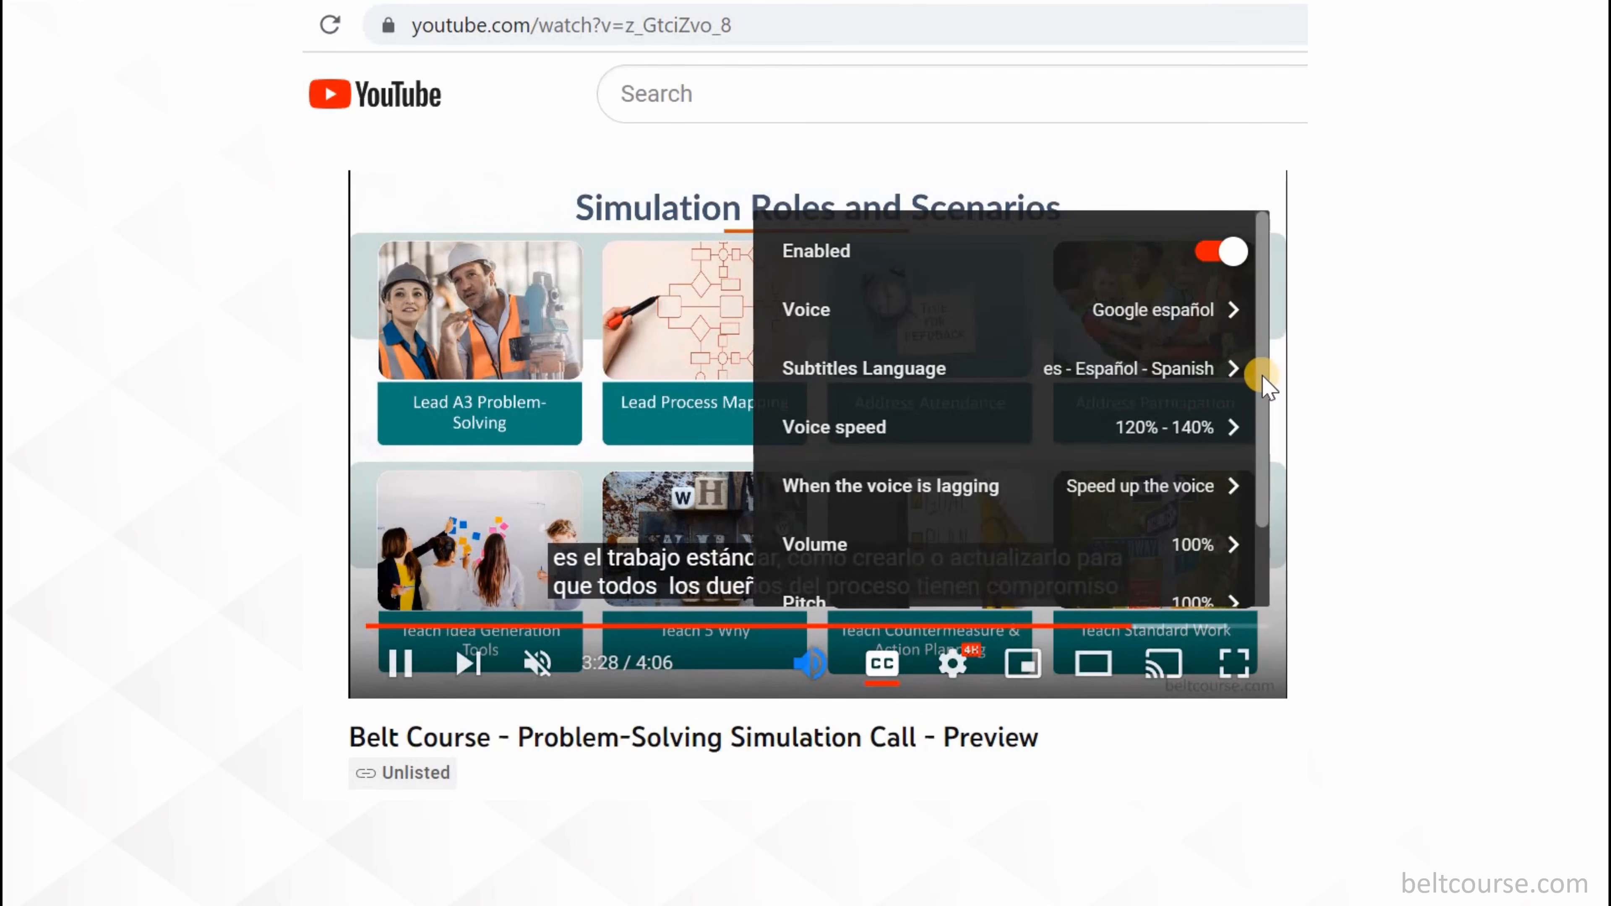
Set the Subtitles Speaker to slow down the video when the voice is lagging, and close its settings
{"action": "scroll", "coordinate": [1264, 457], "scroll_direction": "down", "scroll_amount": 2}
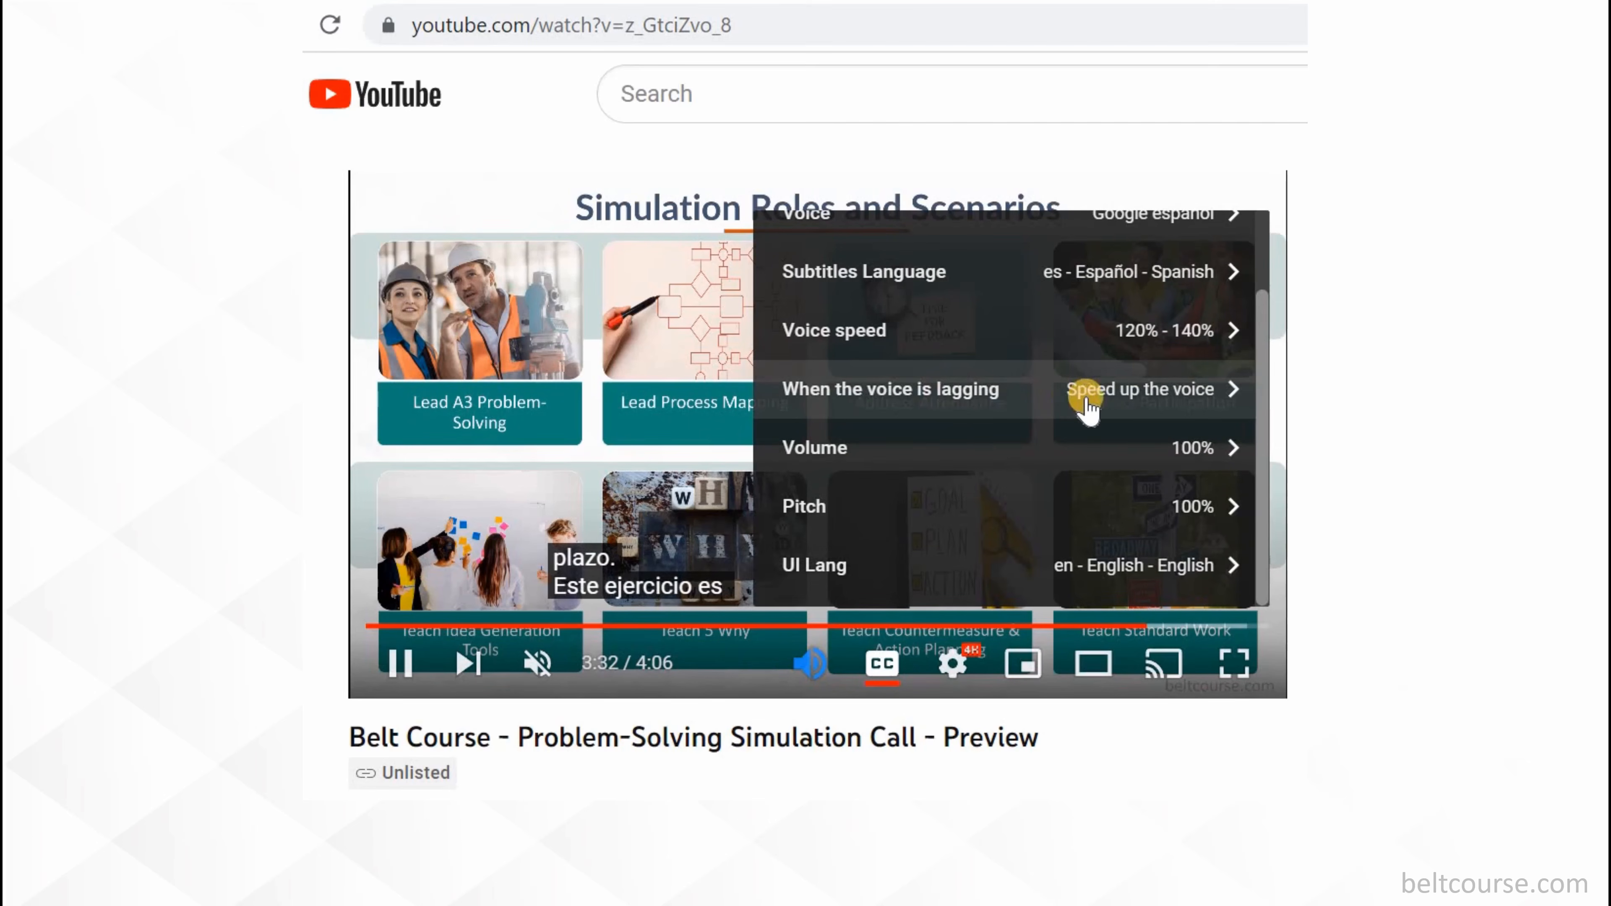
{"action": "left_click", "coordinate": [1129, 397]}
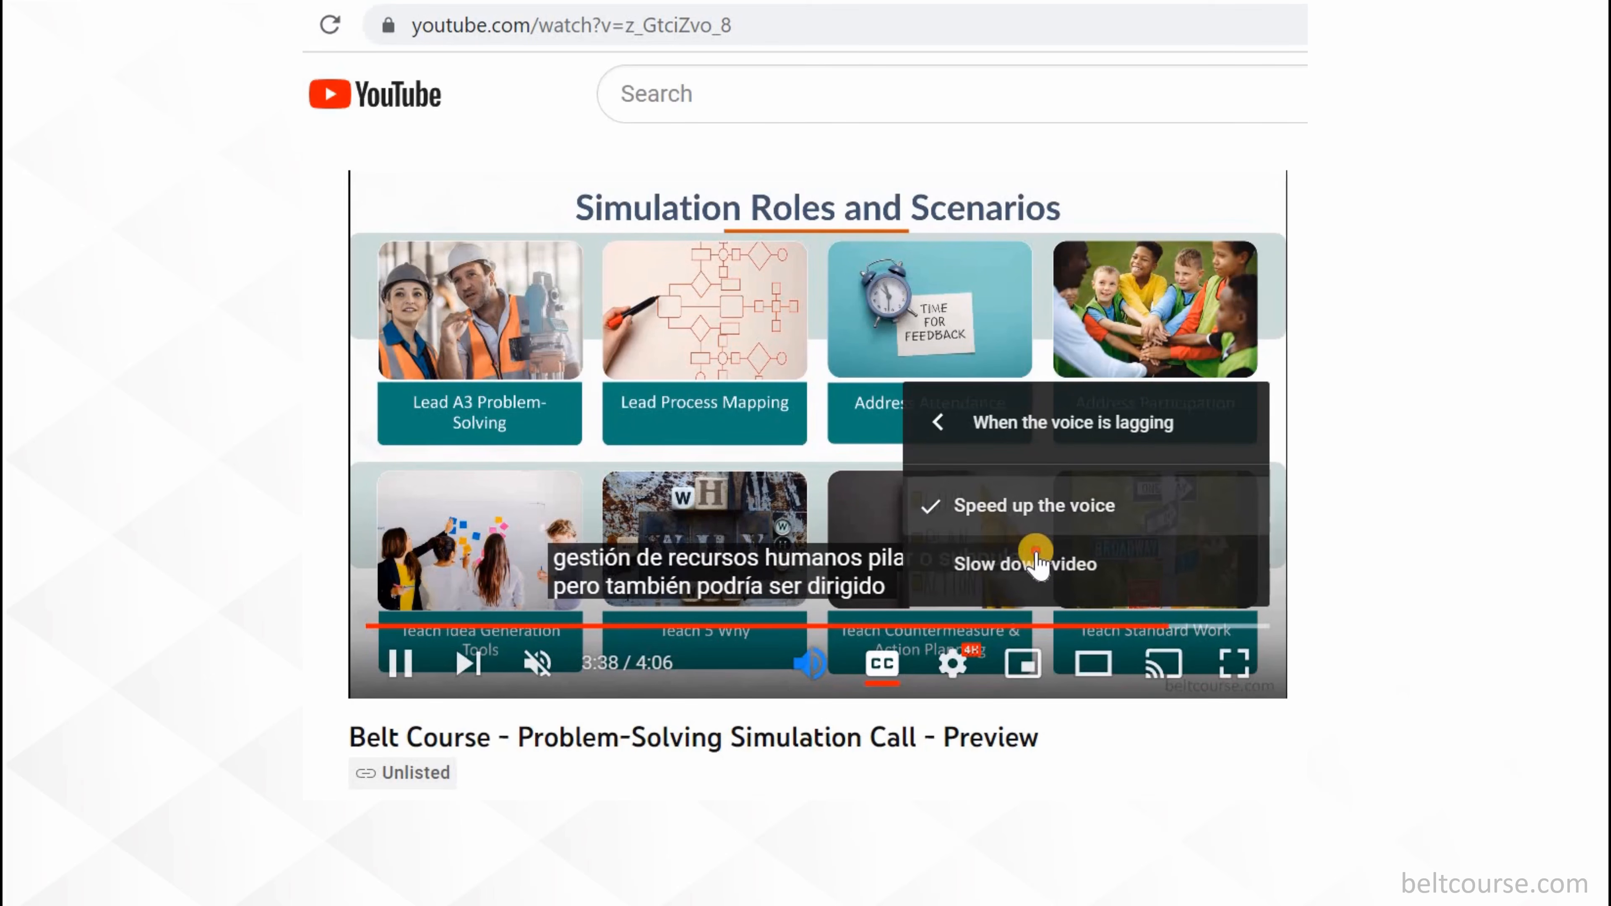
{"action": "left_click", "coordinate": [1038, 563]}
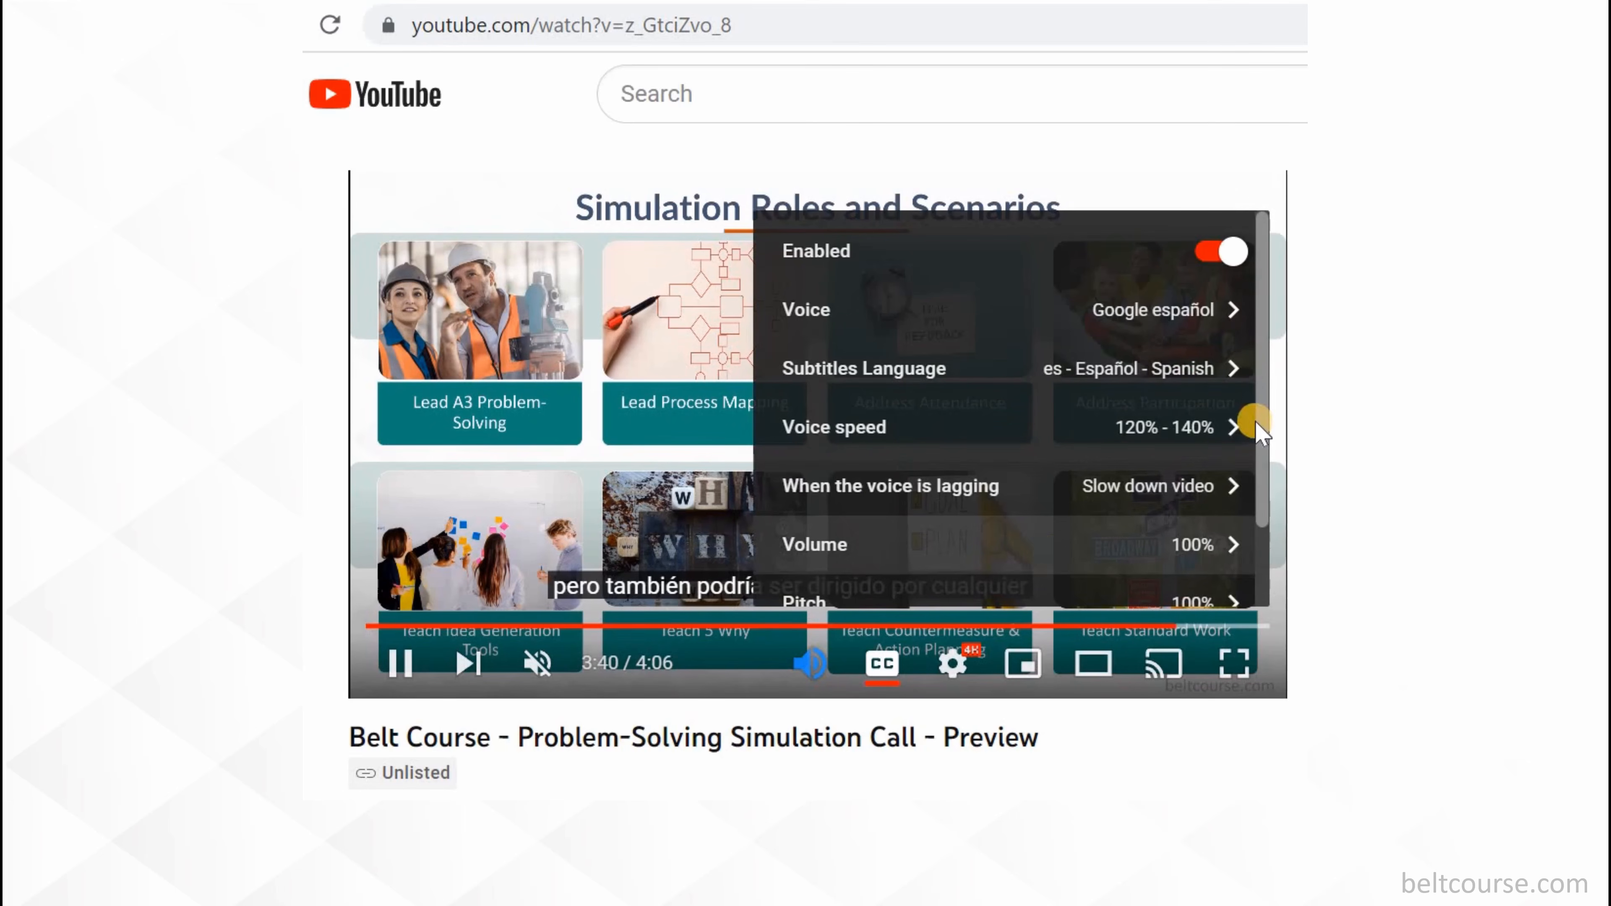
{"action": "scroll", "coordinate": [1263, 445], "scroll_direction": "down", "scroll_amount": 2}
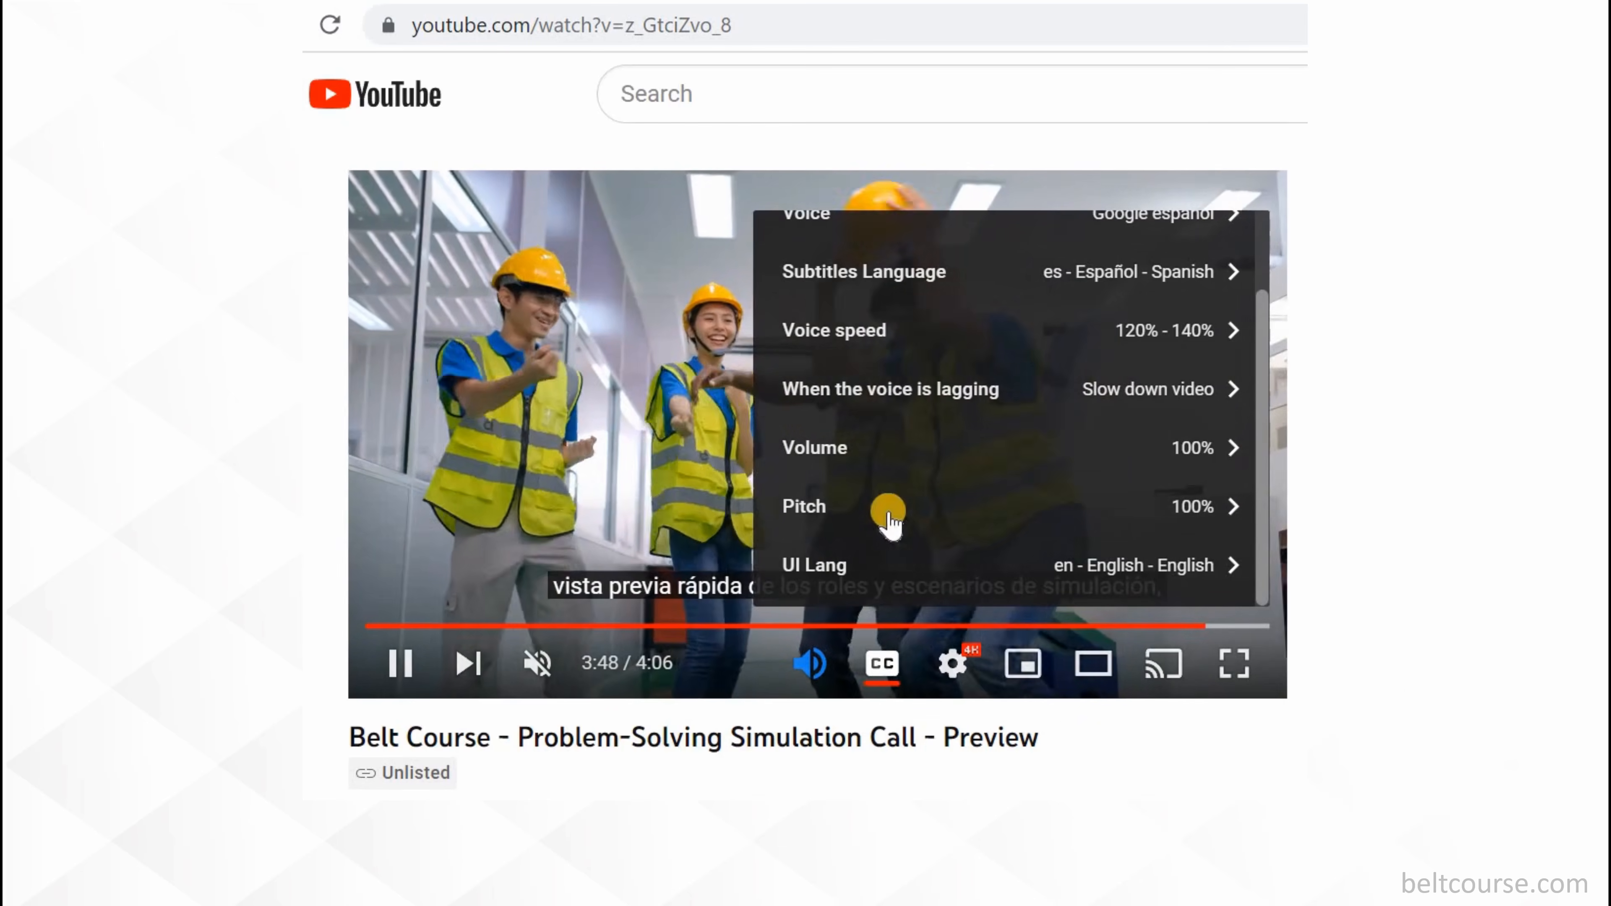
{"action": "left_click", "coordinate": [689, 526]}
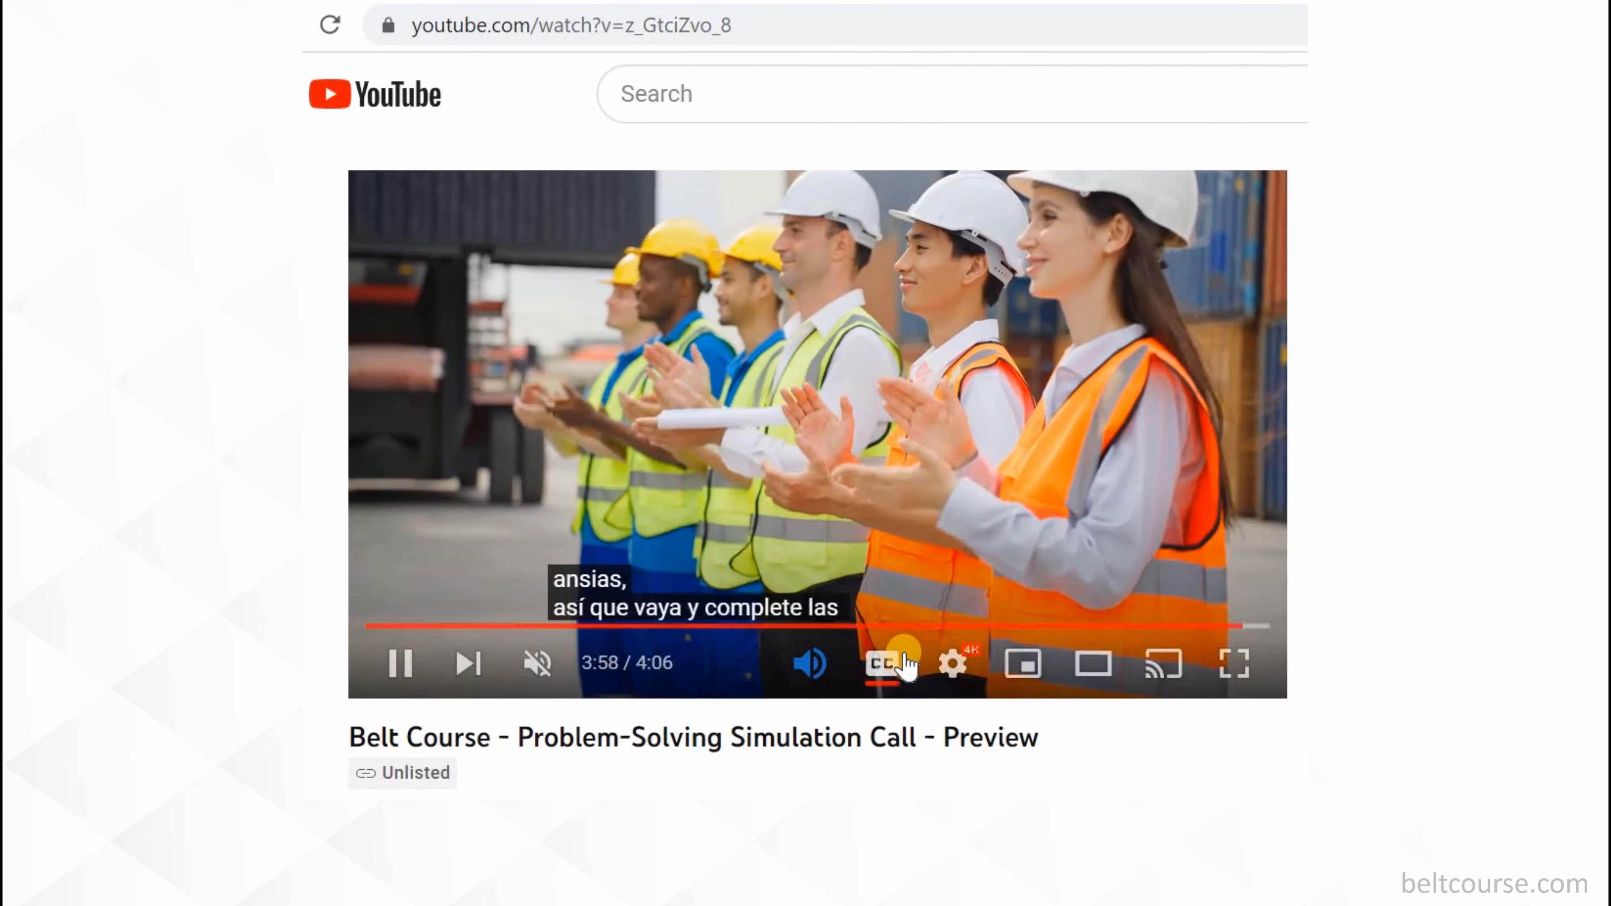
Reopen the Subtitles Speaker settings on the Belt Course preview video
{"action": "left_click", "coordinate": [811, 671]}
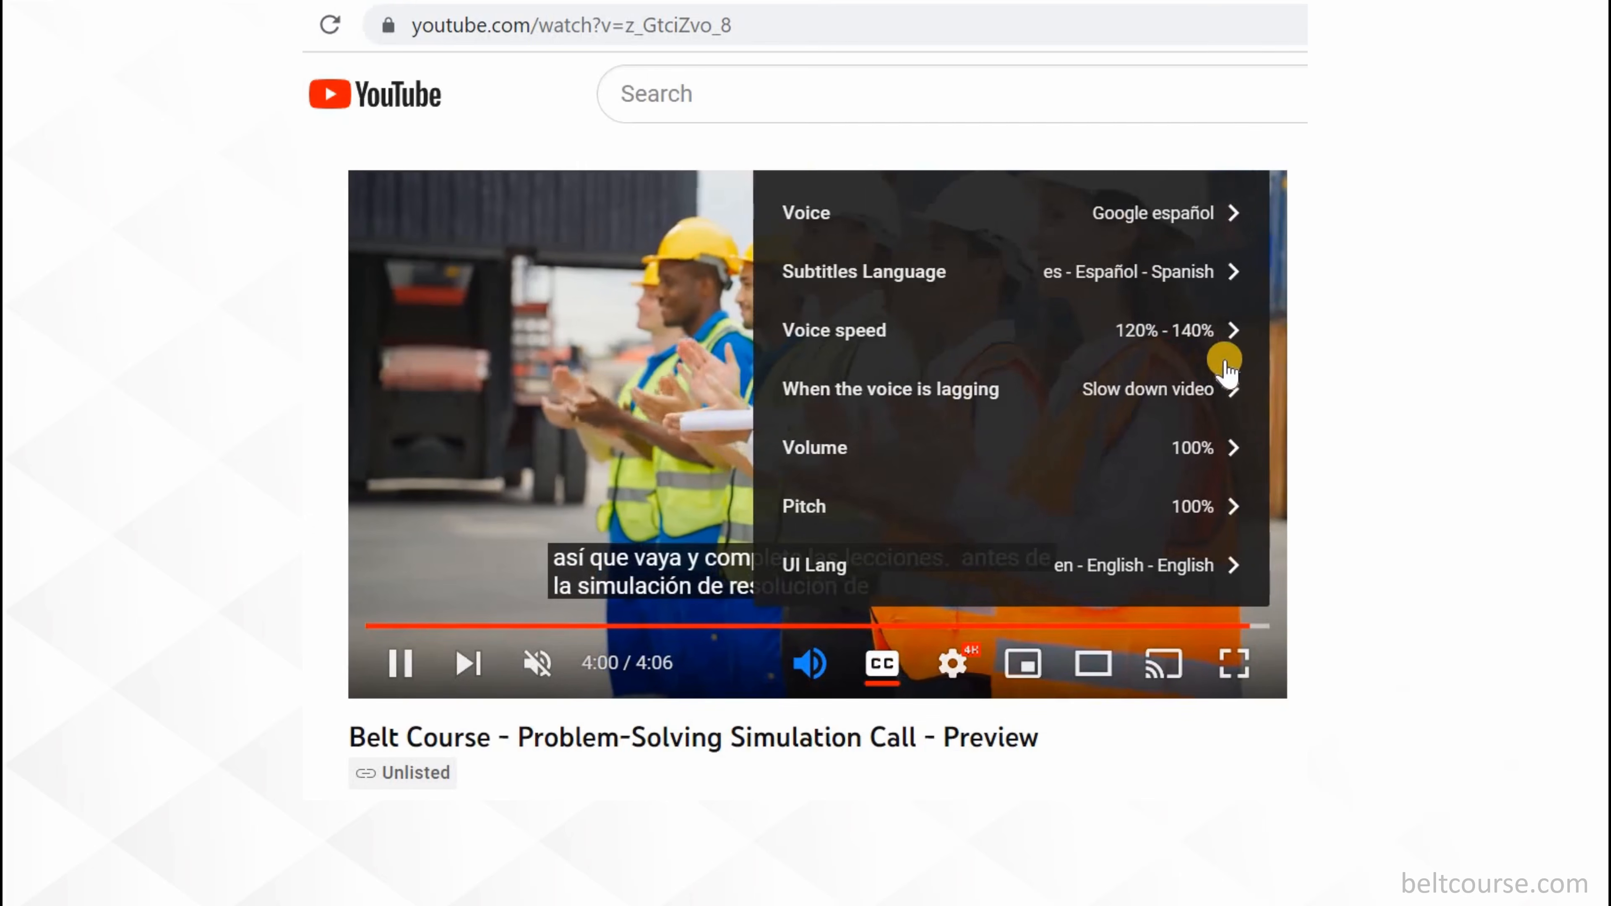